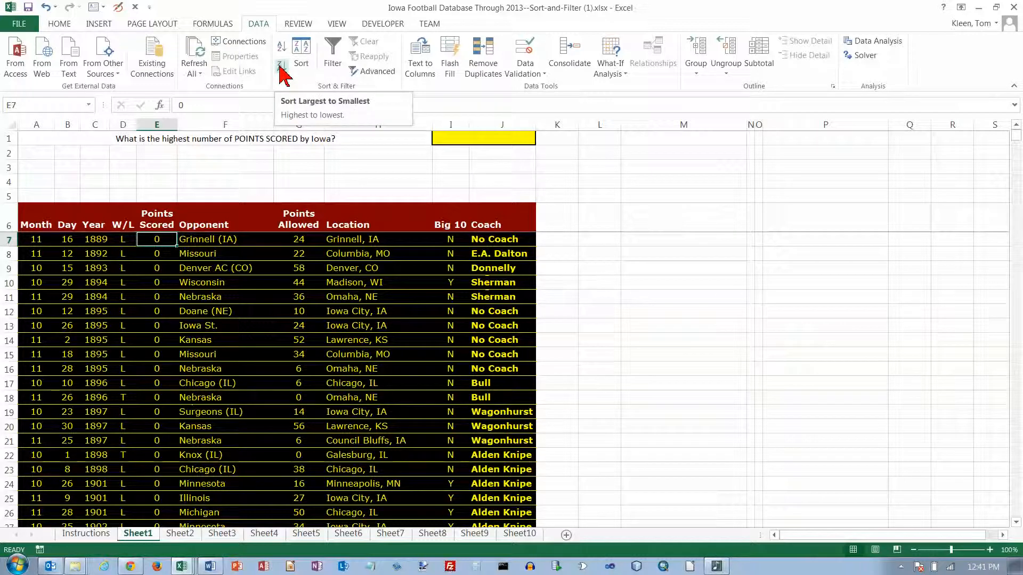
Step: Sort Sheet1's games by Points Scored largest first, enter 95 in yellow cell I1, then go to Sheet2
{"action": "left_click", "coordinate": [281, 75]}
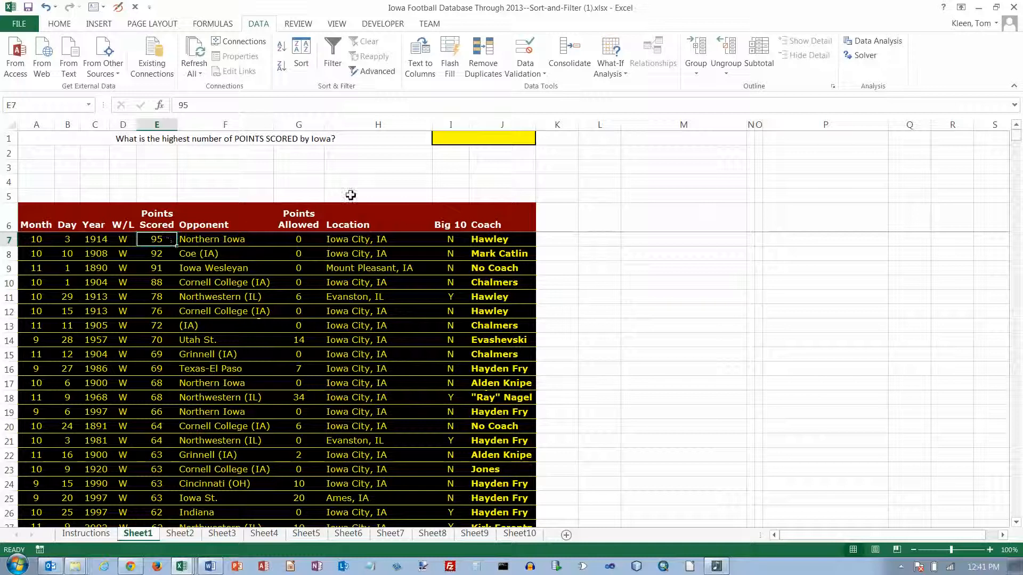
{"action": "left_click", "coordinate": [467, 138]}
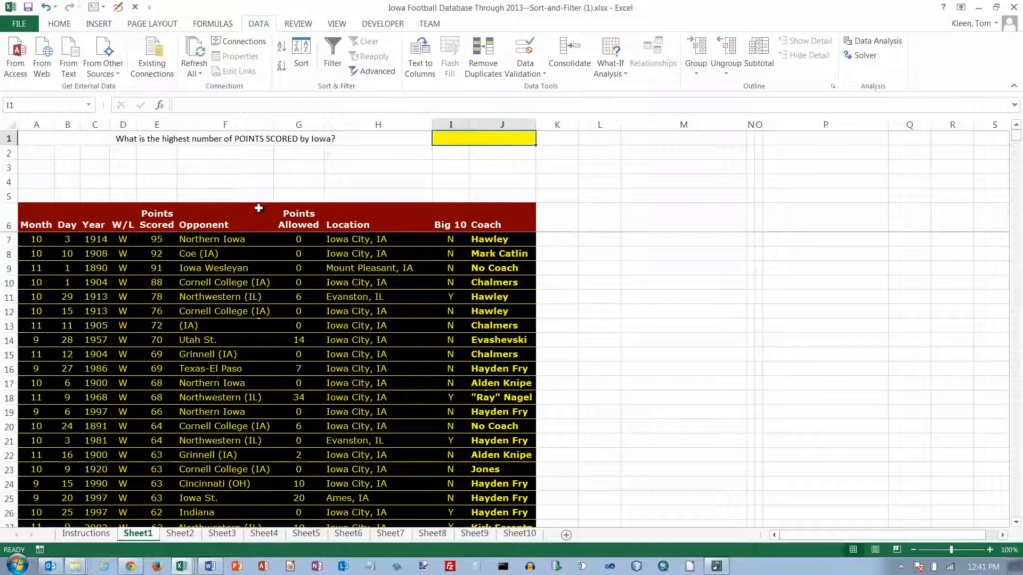
{"action": "left_click", "coordinate": [155, 238]}
{"action": "left_click", "coordinate": [471, 139]}
{"action": "type", "text": "95"}
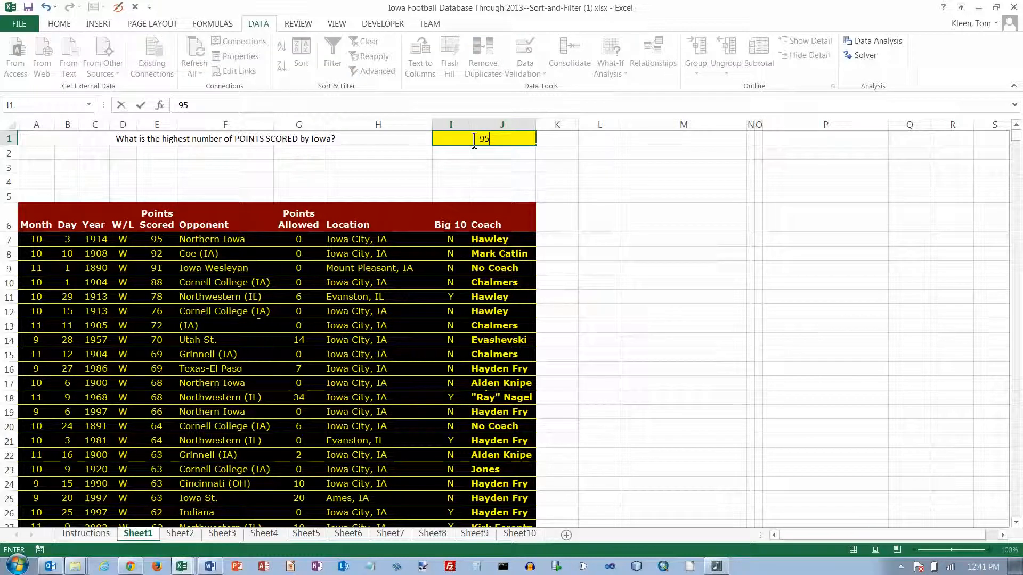
{"action": "key", "text": "Return"}
{"action": "key", "text": "ctrl+Page_Down"}
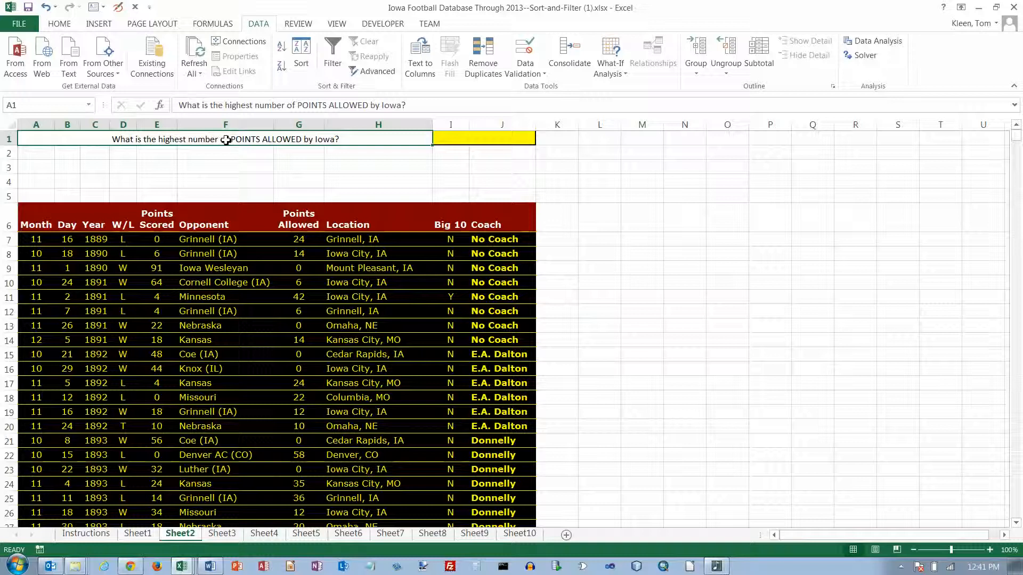
Step: Sort Sheet2's games by Points Allowed largest first and enter 107 in yellow cell I1
{"action": "left_click", "coordinate": [300, 239]}
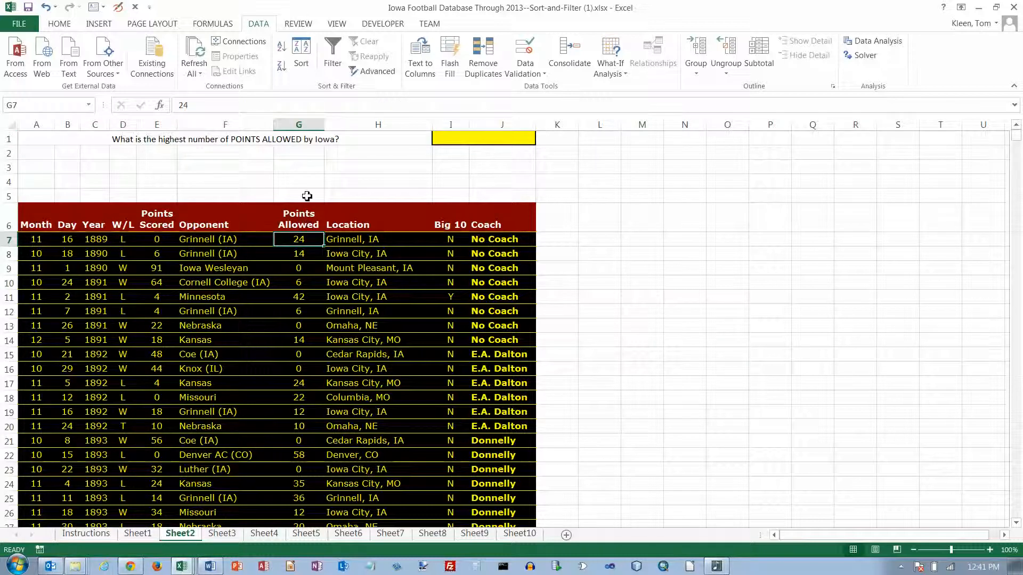
{"action": "left_click", "coordinate": [282, 68]}
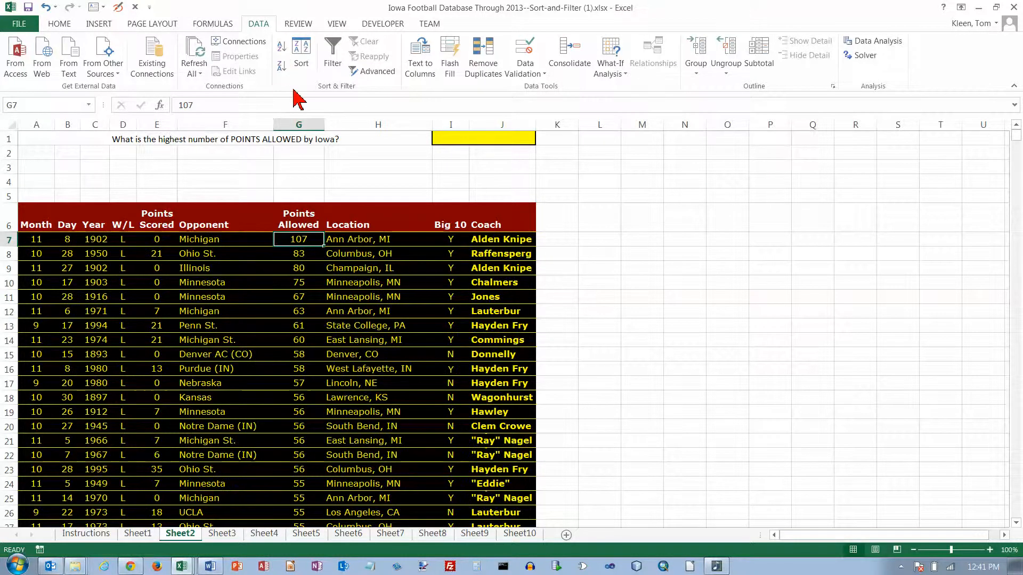
{"action": "left_click", "coordinate": [481, 139]}
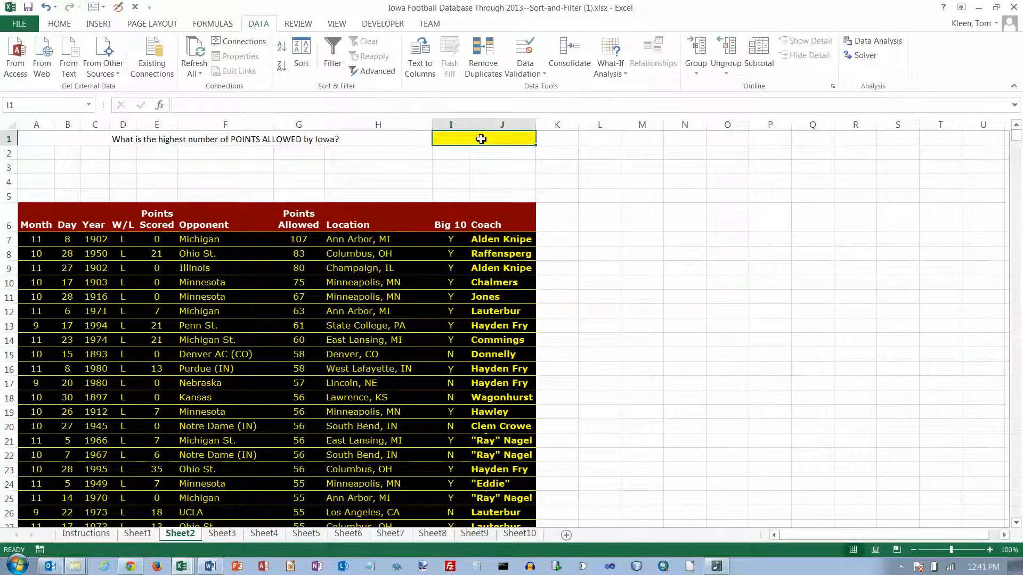
{"action": "type", "text": "10"}
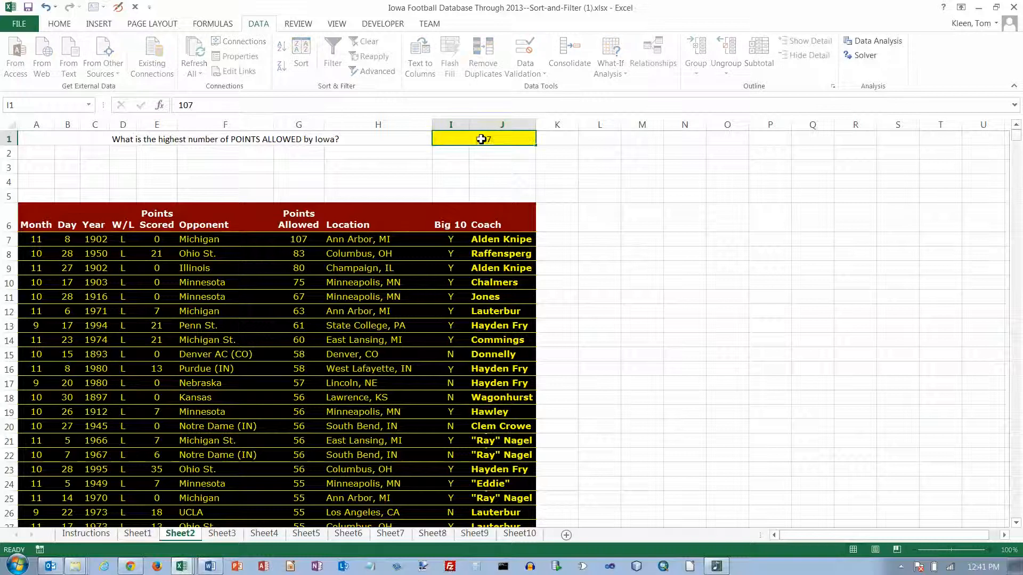
{"action": "type", "text": "7"}
{"action": "key", "text": "Return"}
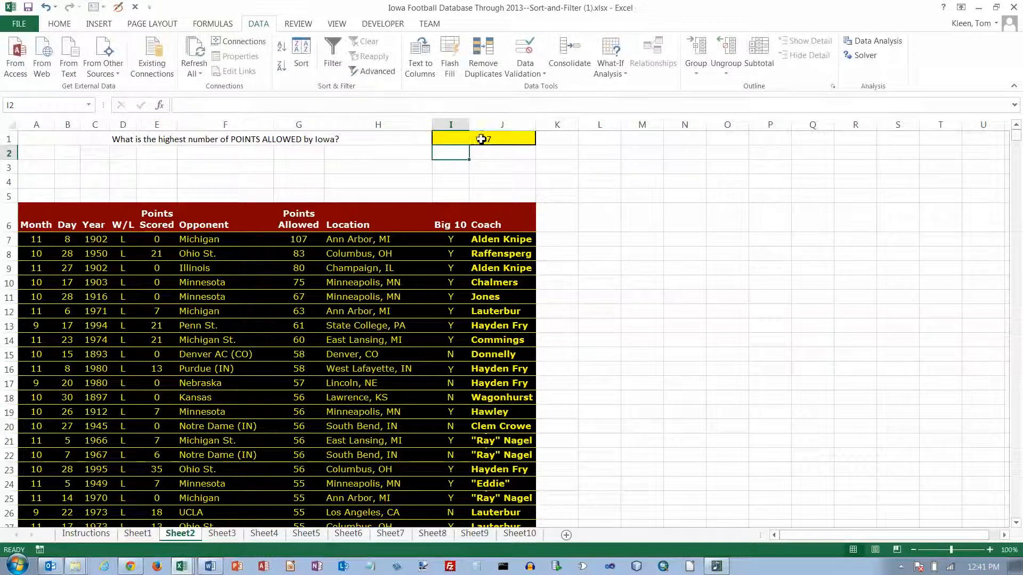
{"action": "left_click", "coordinate": [302, 238]}
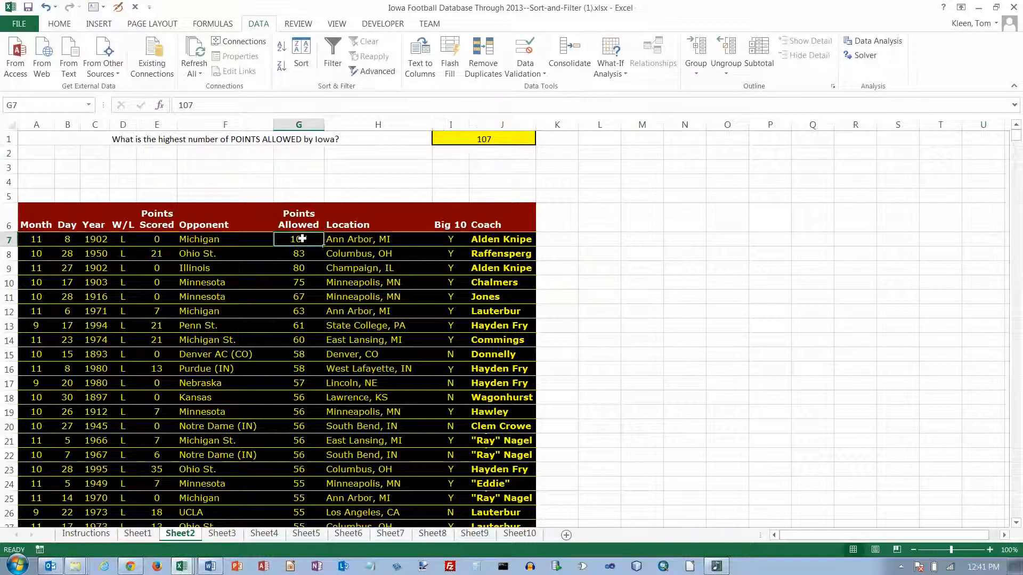
Step: On Sheet3, turn on filtering and limit the Big 10 column to Y only
{"action": "left_click", "coordinate": [236, 534]}
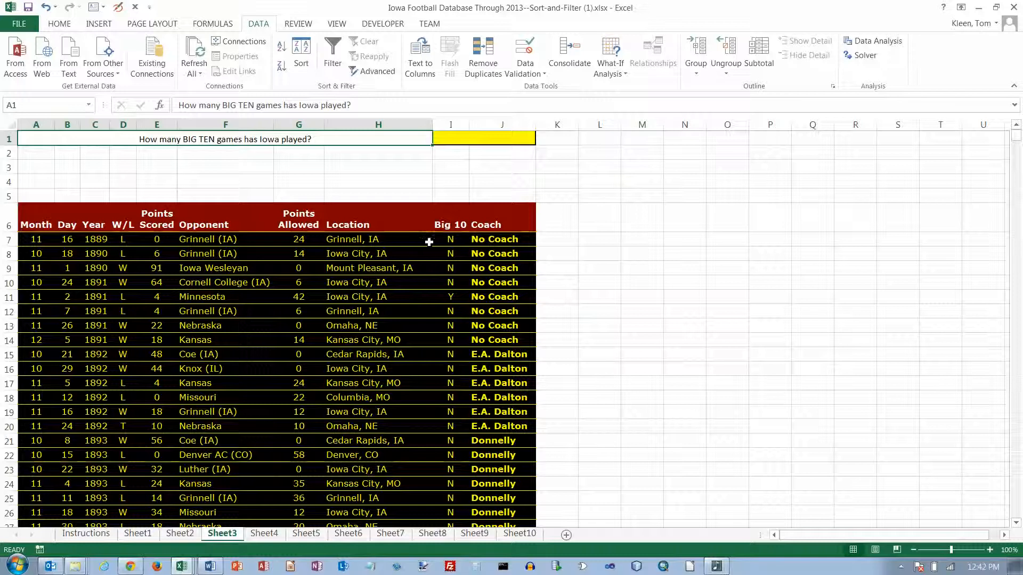
{"action": "left_click", "coordinate": [241, 239]}
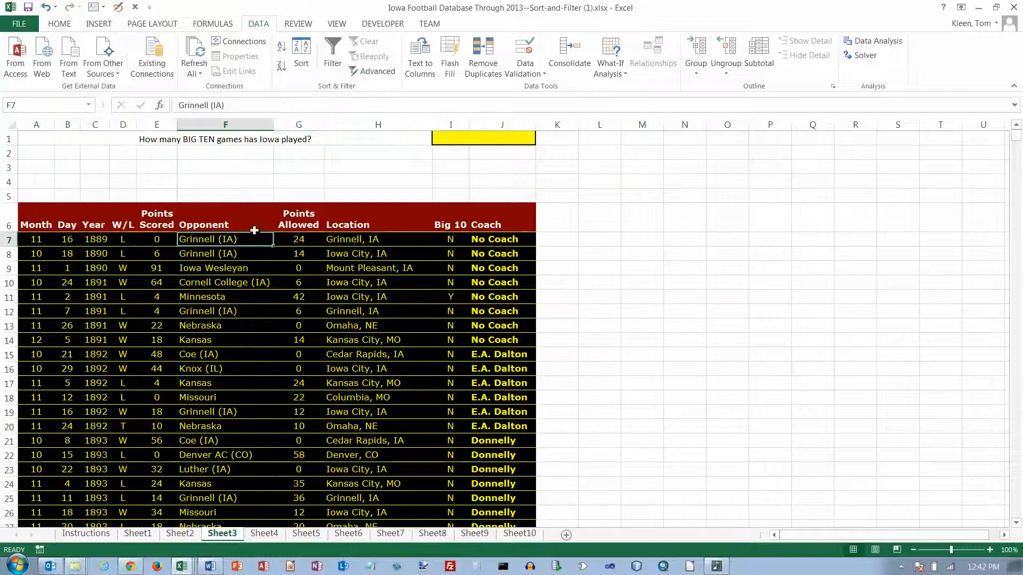
{"action": "left_click", "coordinate": [336, 49]}
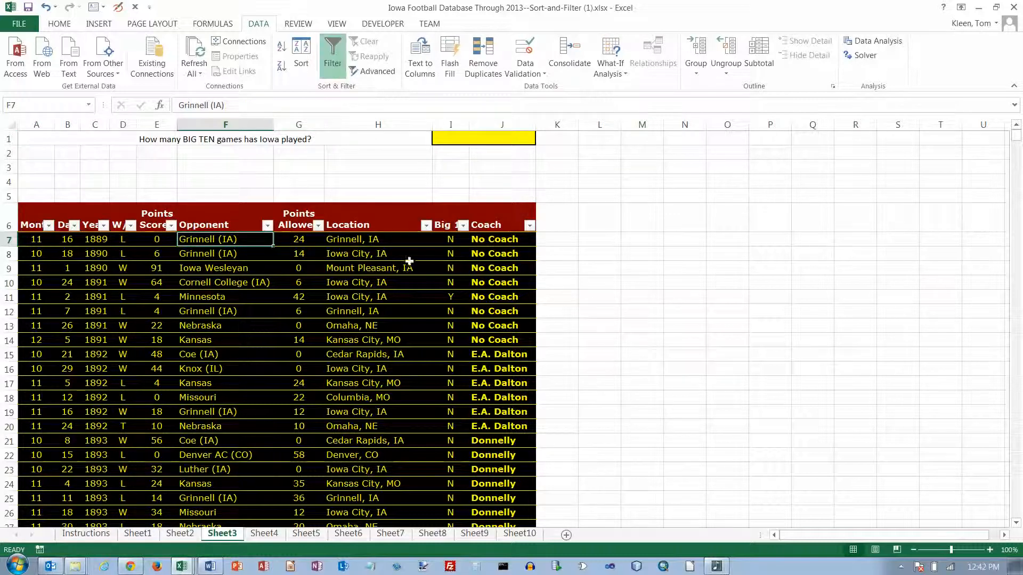
{"action": "left_click", "coordinate": [463, 225]}
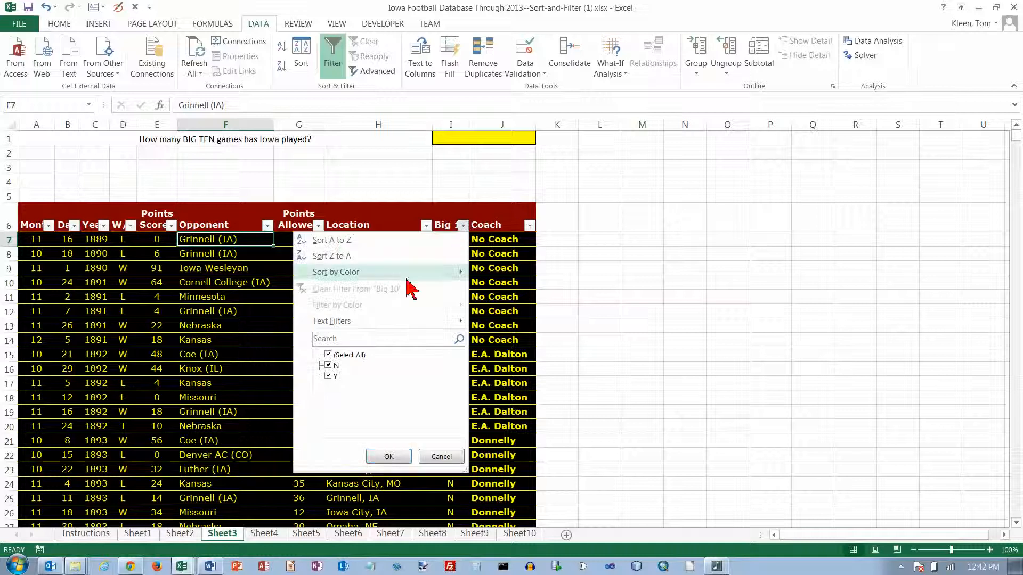
{"action": "left_click", "coordinate": [329, 356]}
{"action": "left_click", "coordinate": [328, 375]}
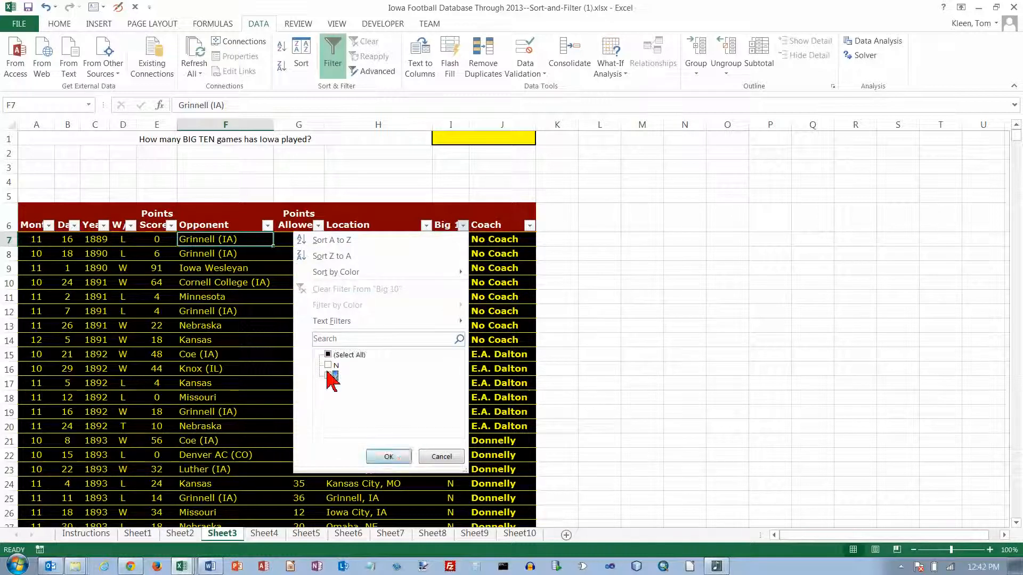
{"action": "left_click", "coordinate": [393, 456]}
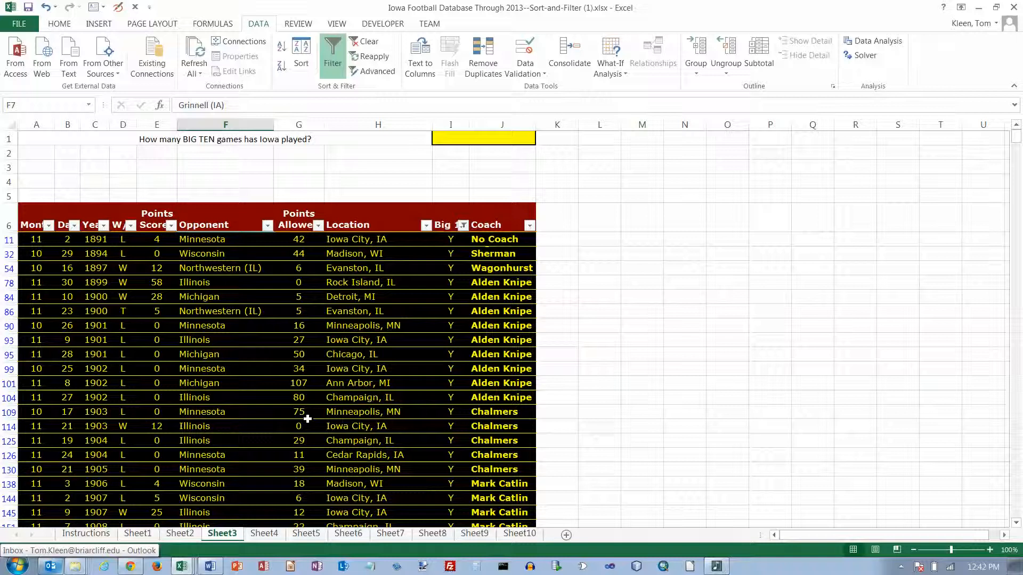
Step: Enter 682 in Sheet3's yellow cell I1 and move to Sheet4
{"action": "left_click", "coordinate": [222, 513]}
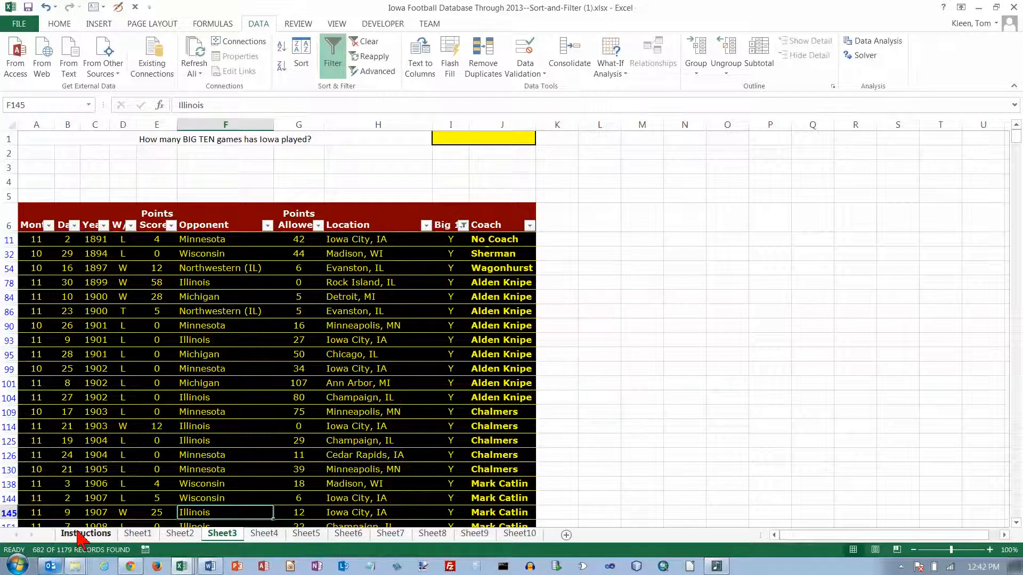
{"action": "left_click", "coordinate": [468, 140]}
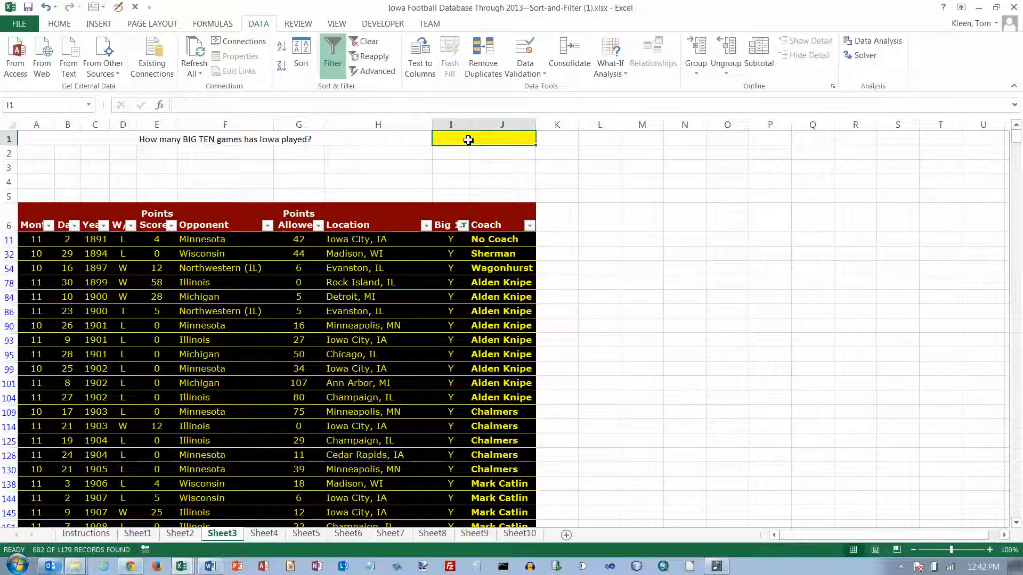
{"action": "type", "text": "682"}
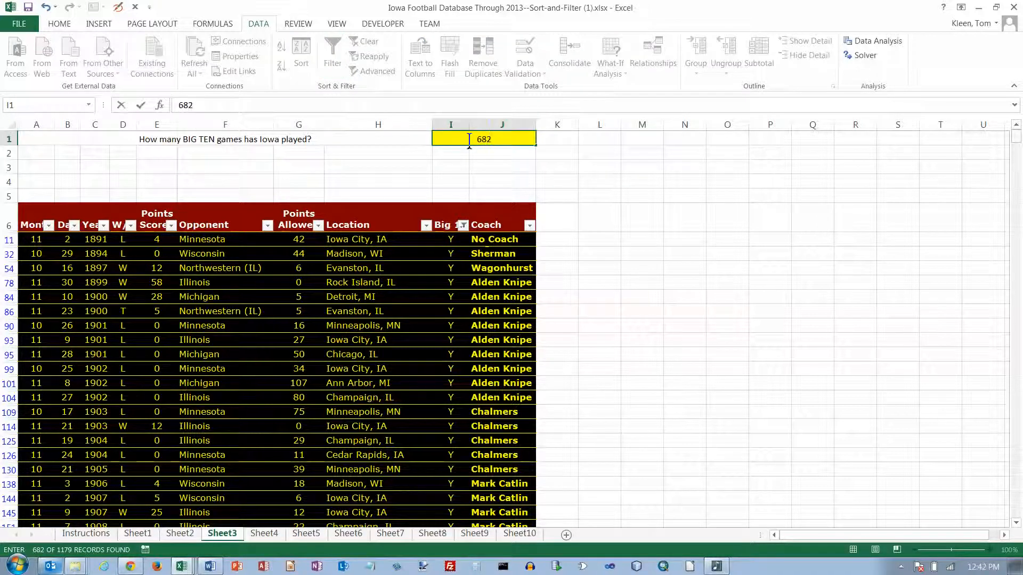
{"action": "key", "text": "Return"}
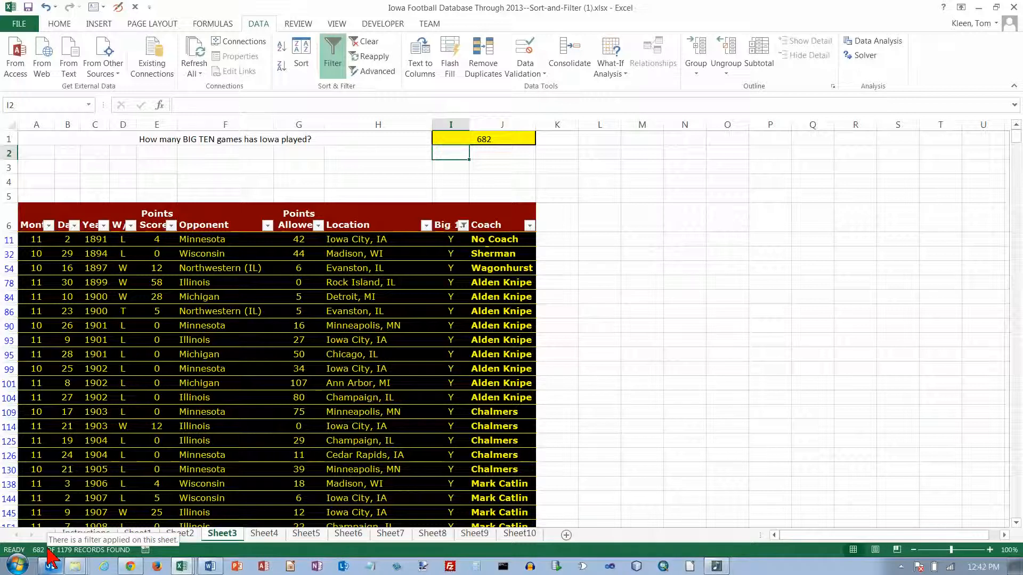
{"action": "left_click", "coordinate": [264, 534]}
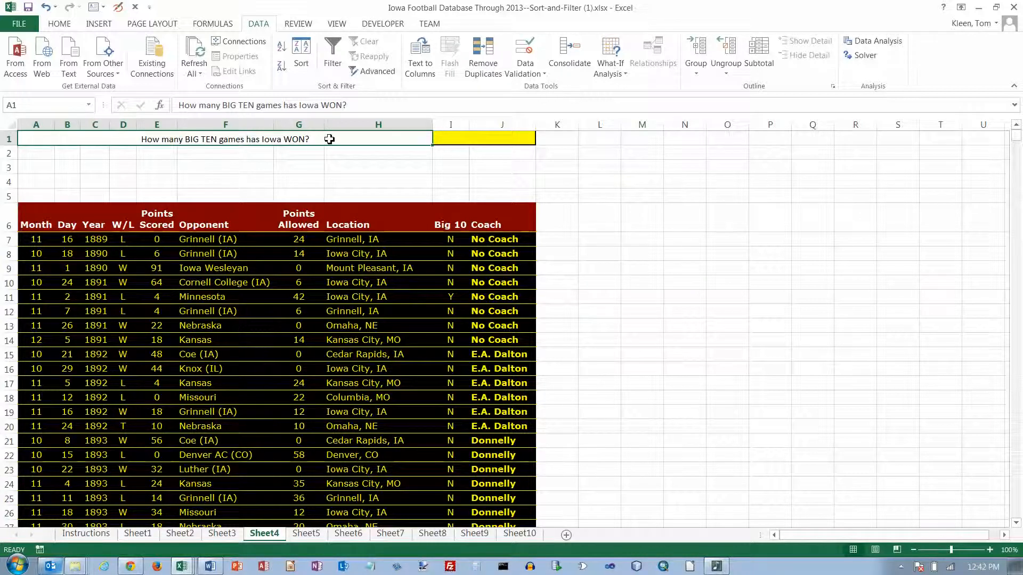
Step: On Sheet4, turn on filtering and limit the Big 10 column to Y only
{"action": "left_click", "coordinate": [374, 239]}
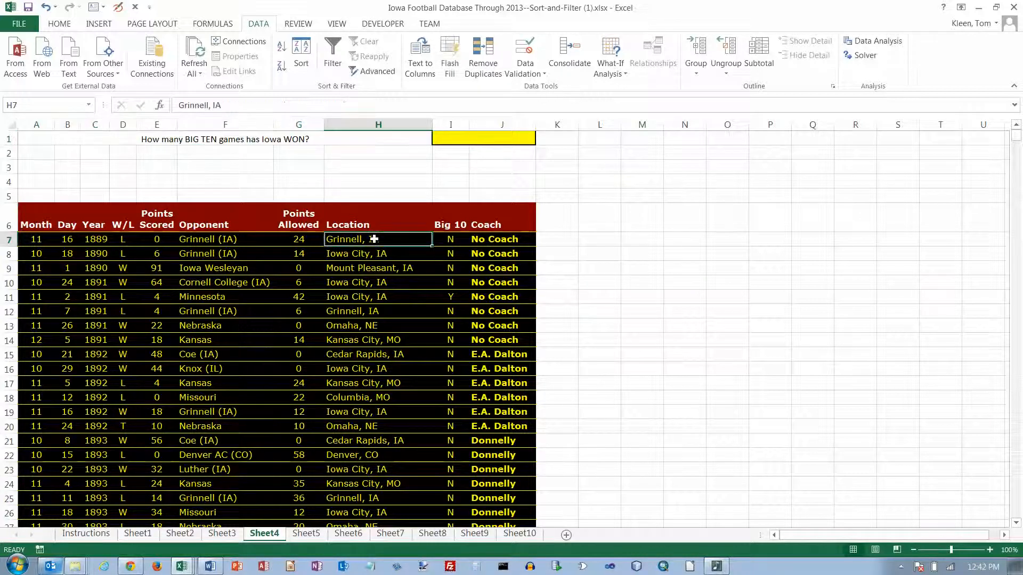
{"action": "left_click", "coordinate": [335, 52]}
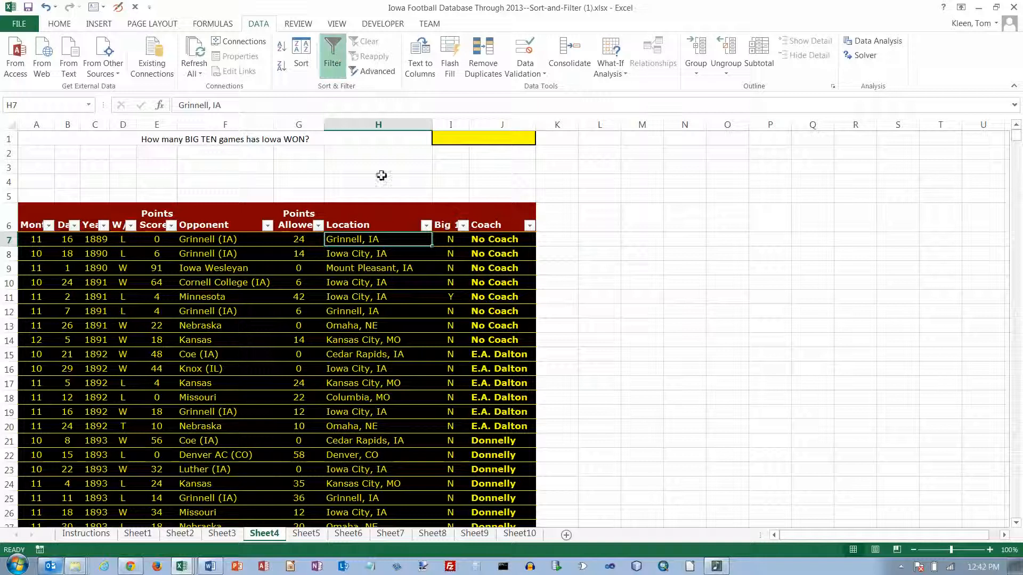
{"action": "left_click", "coordinate": [463, 225]}
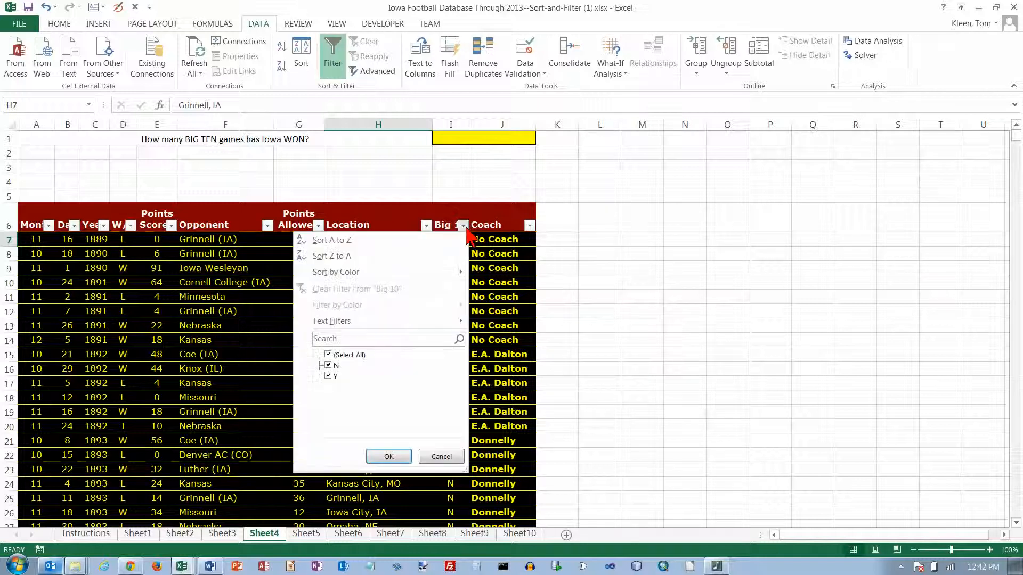
{"action": "left_click", "coordinate": [328, 355]}
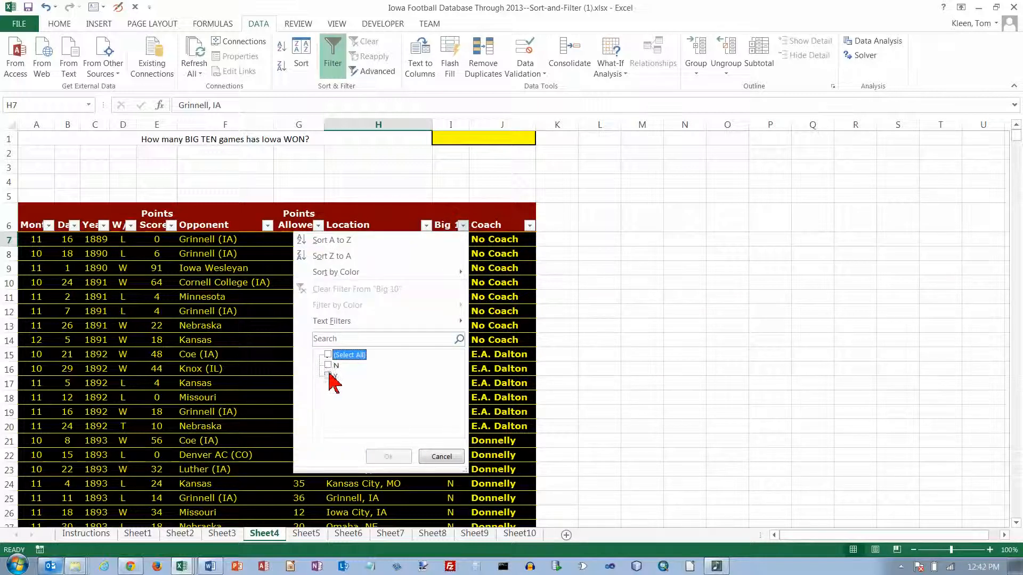
{"action": "left_click", "coordinate": [328, 375]}
{"action": "left_click", "coordinate": [387, 453]}
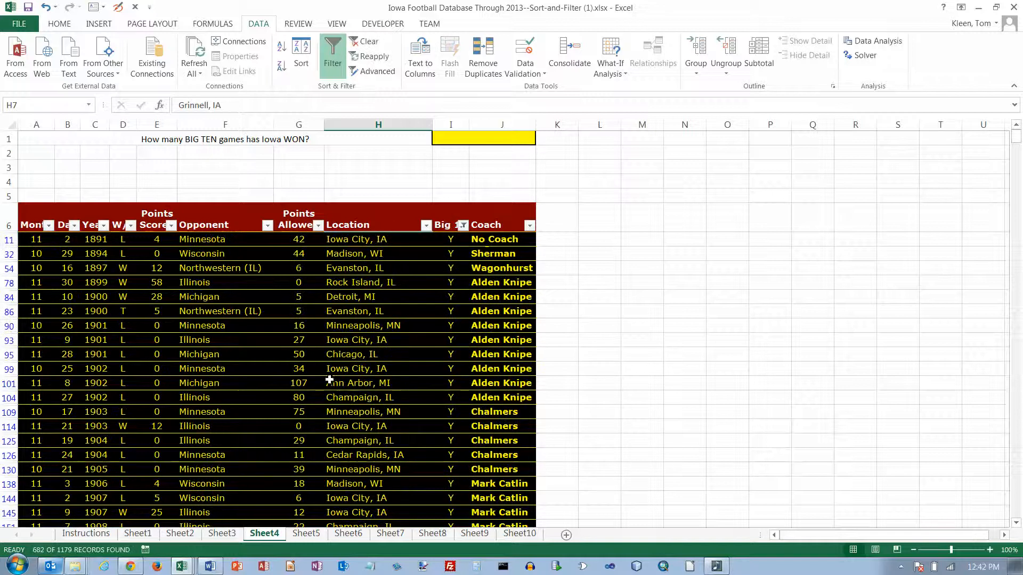
Step: Filter the W/L column to show only W results
{"action": "left_click", "coordinate": [130, 226]}
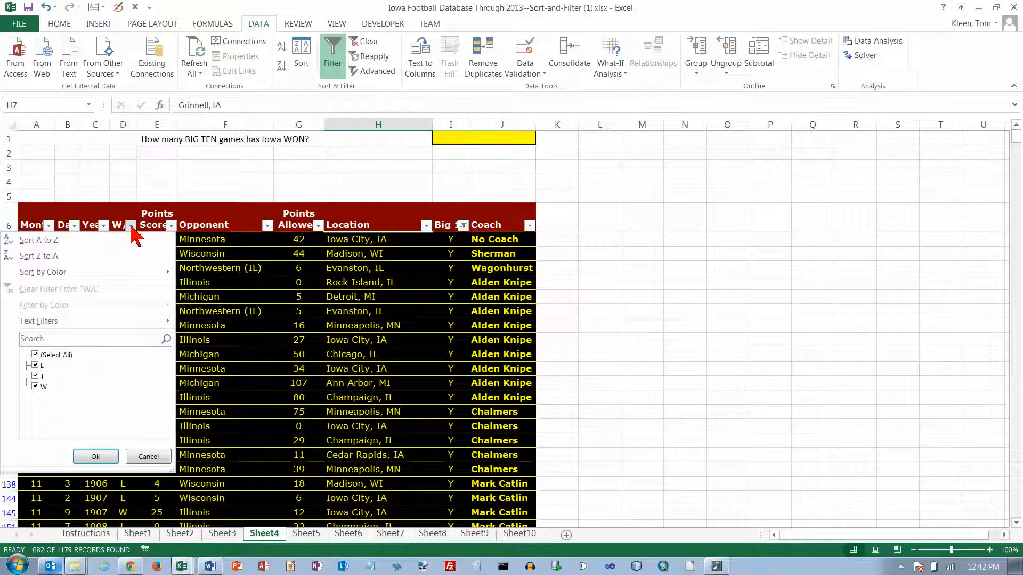
{"action": "left_click", "coordinate": [42, 356]}
{"action": "left_click", "coordinate": [39, 386]}
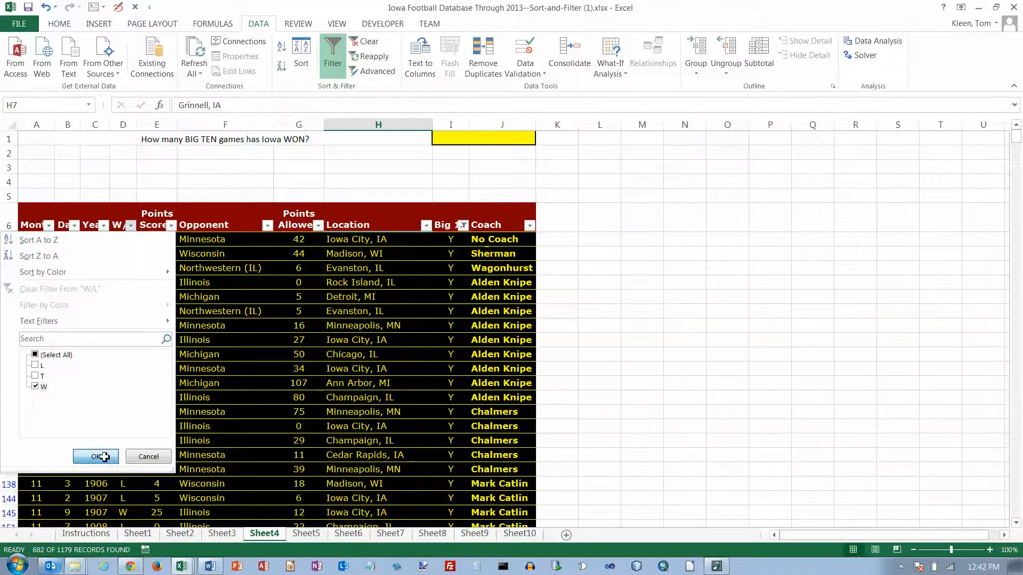
{"action": "left_click", "coordinate": [96, 457]}
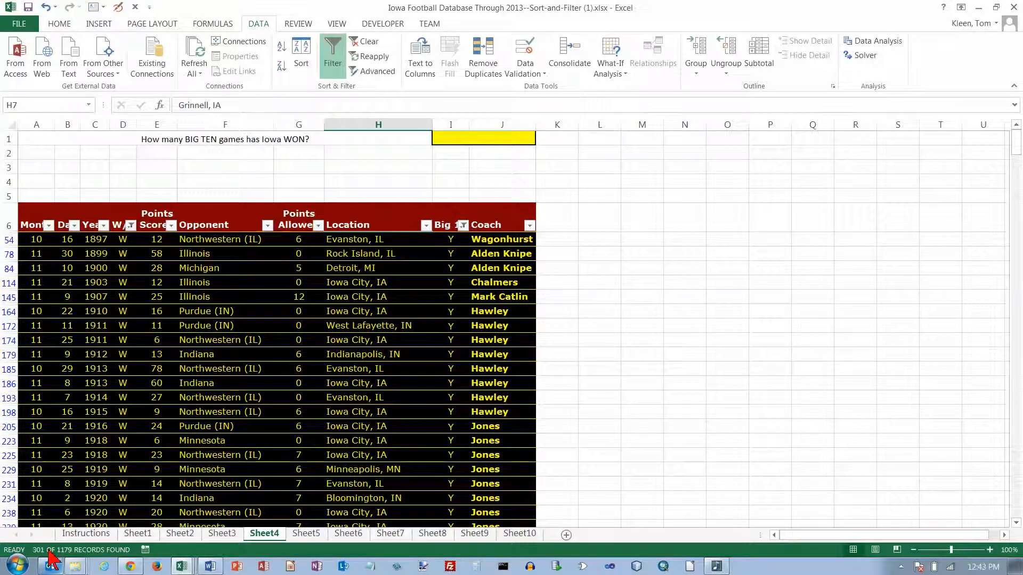
Step: Enter 301 in yellow cell I1 and move to Sheet5
{"action": "left_click", "coordinate": [492, 142]}
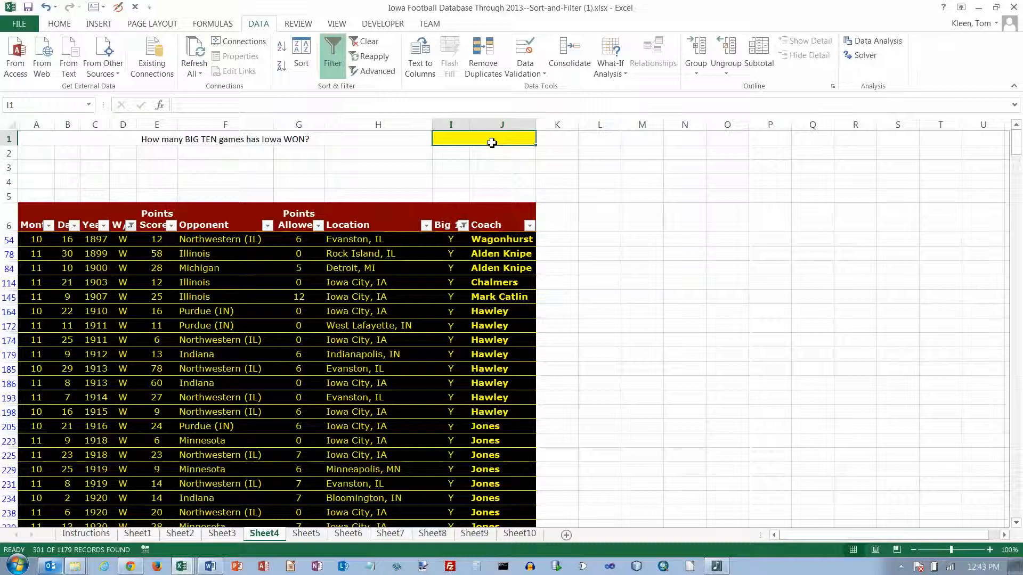
{"action": "type", "text": "301"}
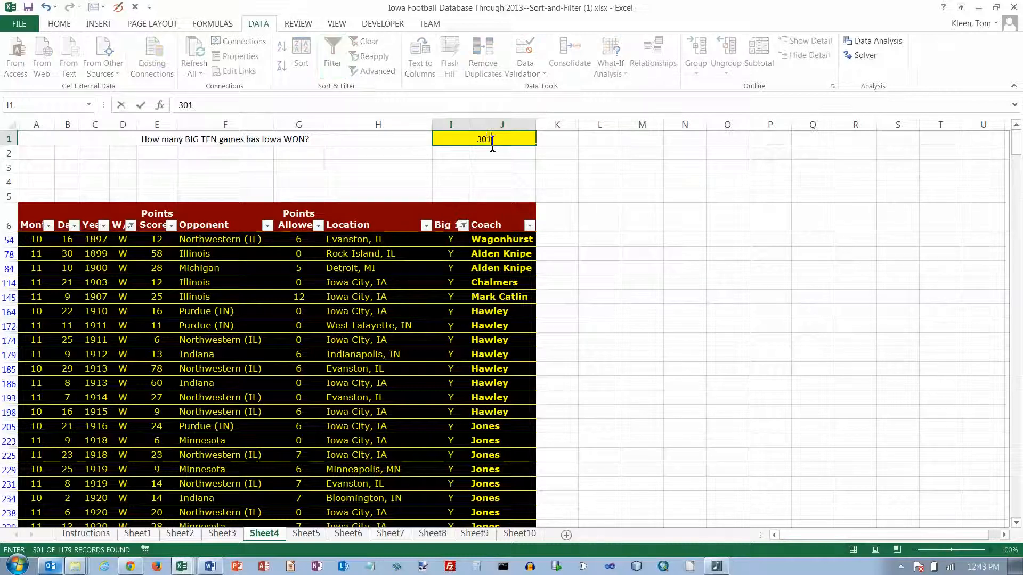
{"action": "key", "text": "Return"}
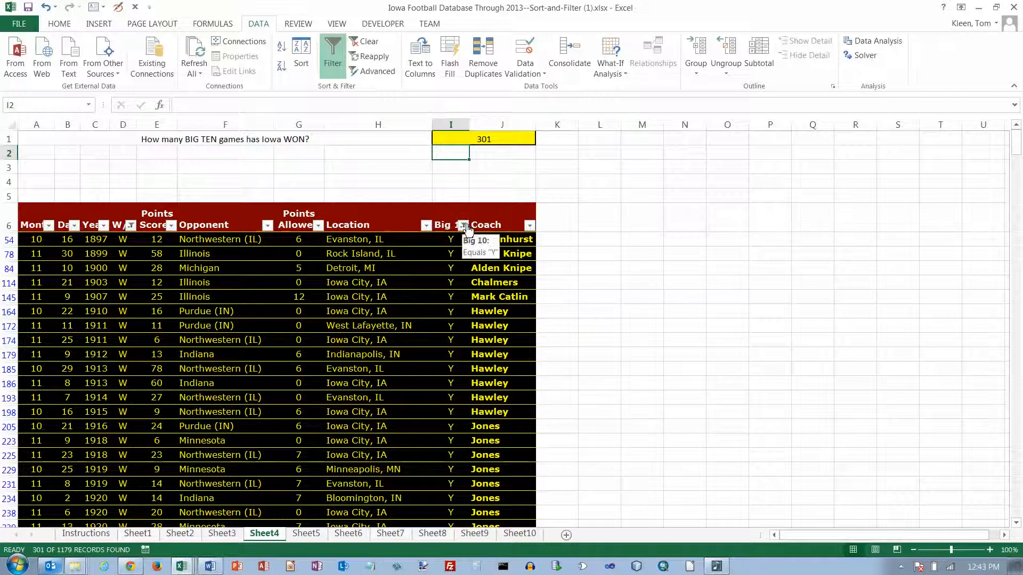
{"action": "left_click", "coordinate": [307, 533]}
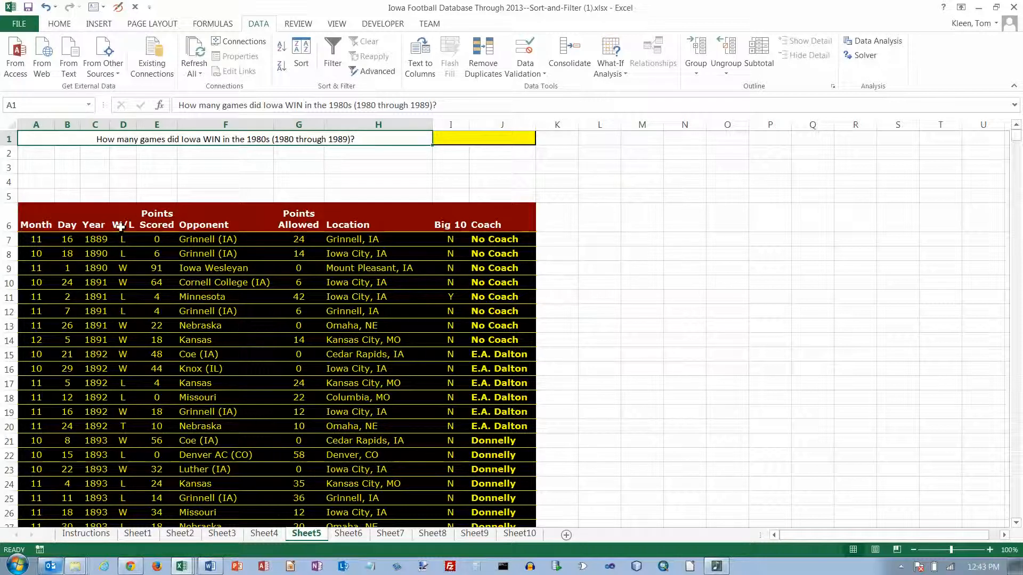
Step: On Sheet5, filter W/L to wins only, then bring up the Year column's Number Filters
{"action": "left_click", "coordinate": [97, 240]}
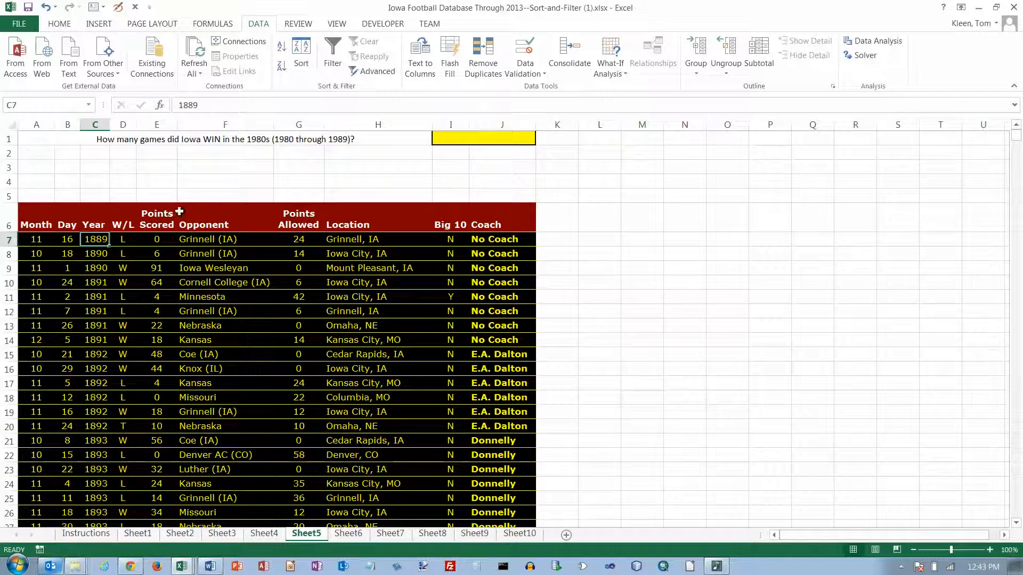
{"action": "left_click", "coordinate": [333, 53]}
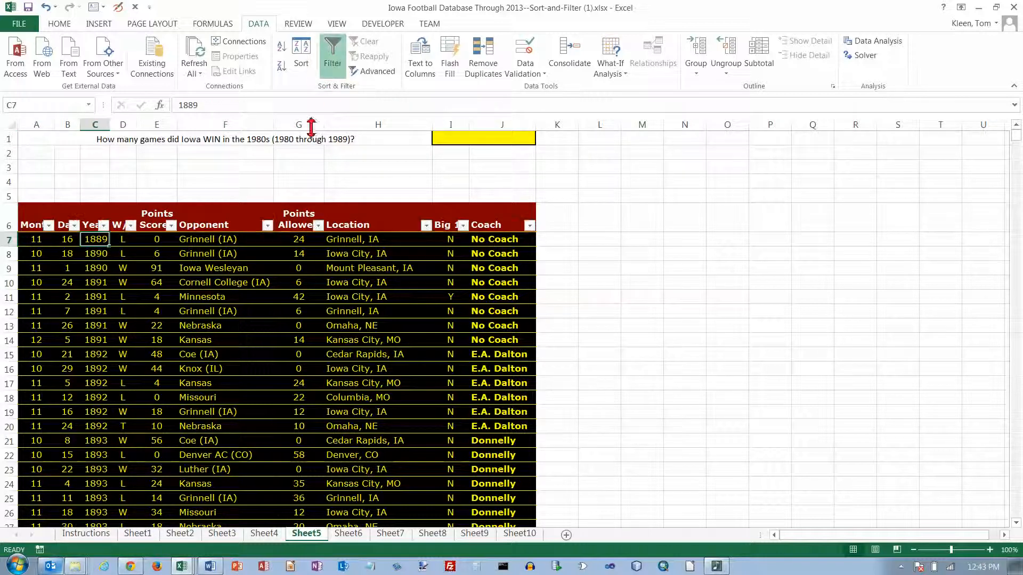
{"action": "left_click", "coordinate": [130, 228]}
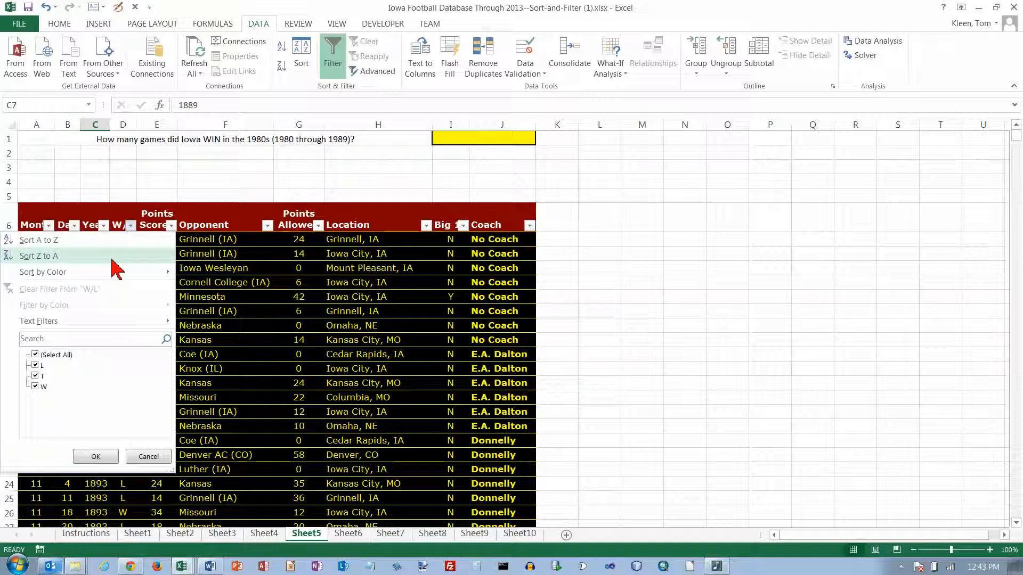
{"action": "left_click", "coordinate": [35, 355]}
{"action": "left_click", "coordinate": [35, 386]}
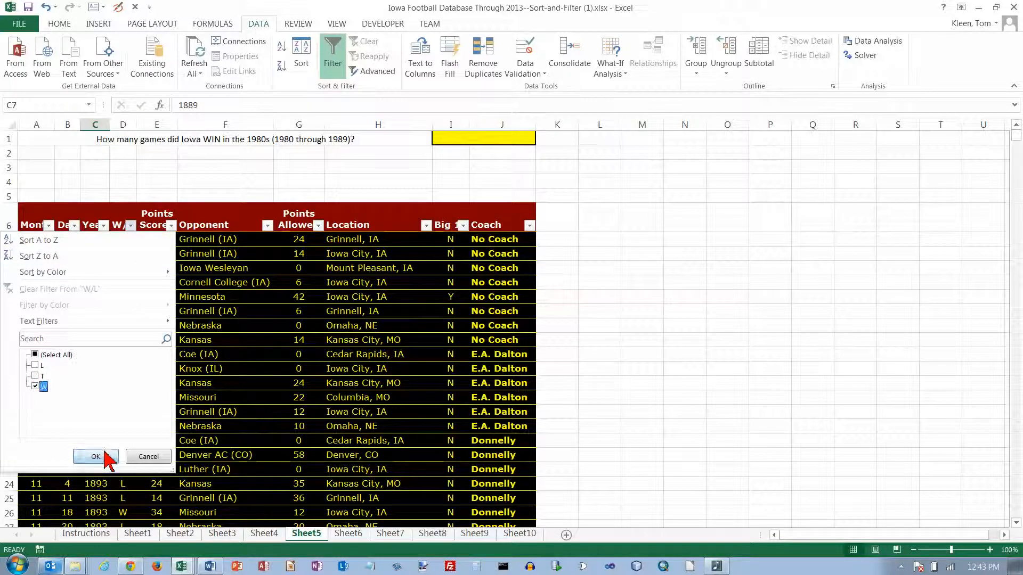
{"action": "left_click", "coordinate": [96, 456]}
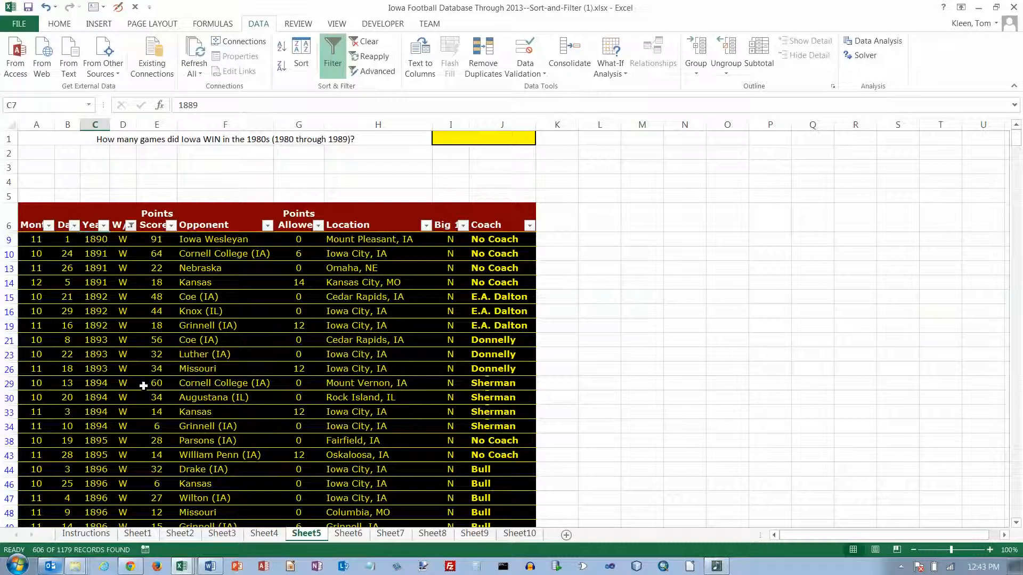
{"action": "left_click", "coordinate": [104, 225]}
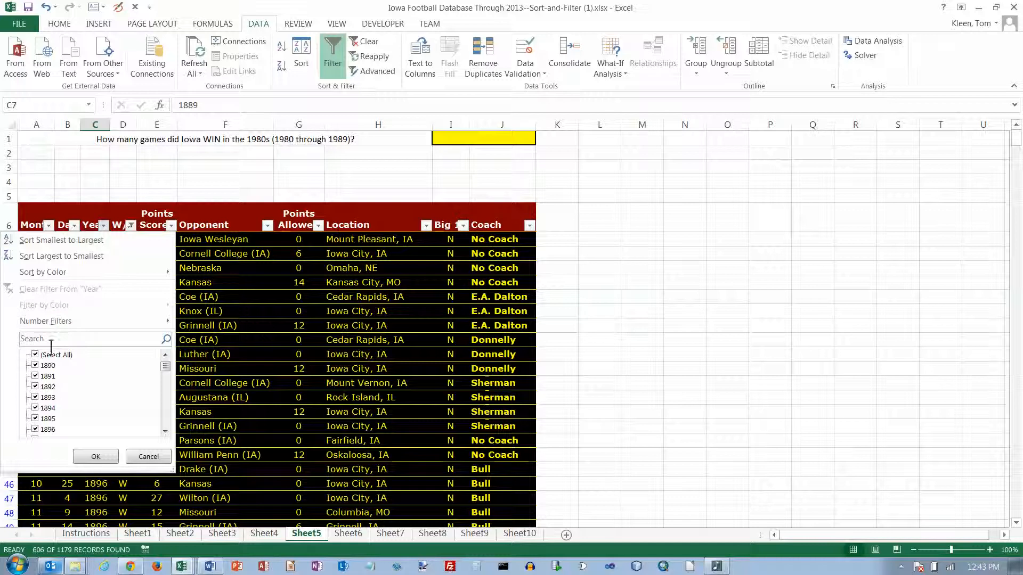
{"action": "mouse_move", "coordinate": [162, 324]}
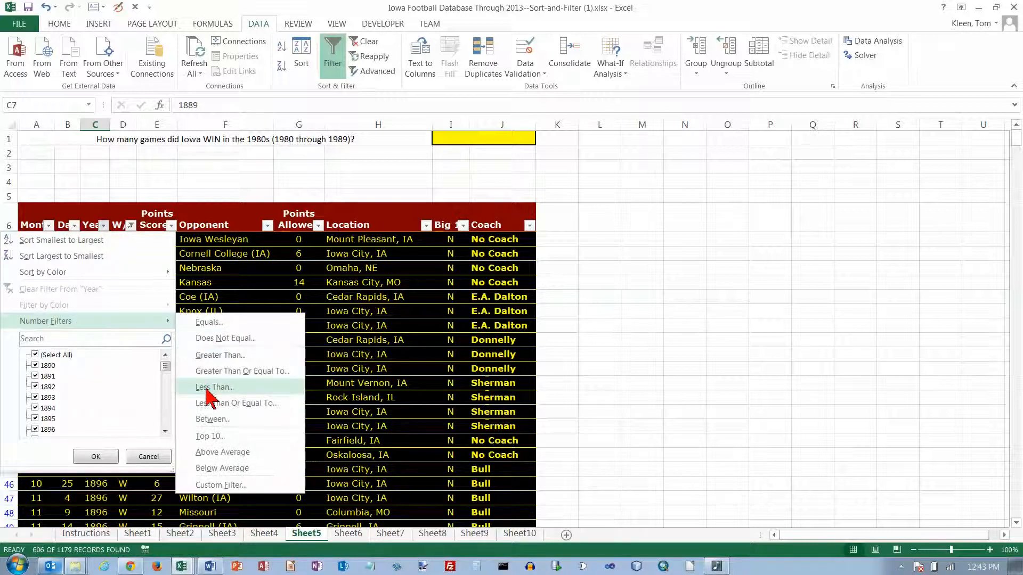
Step: Apply a Between filter on Year from 1980 to 1989
{"action": "left_click", "coordinate": [218, 420]}
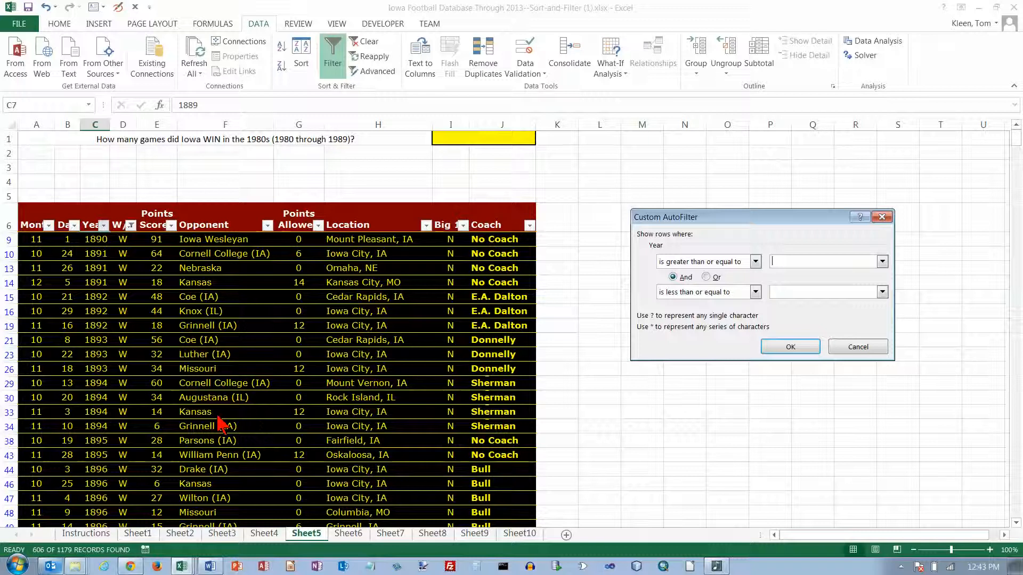
{"action": "type", "text": "198"}
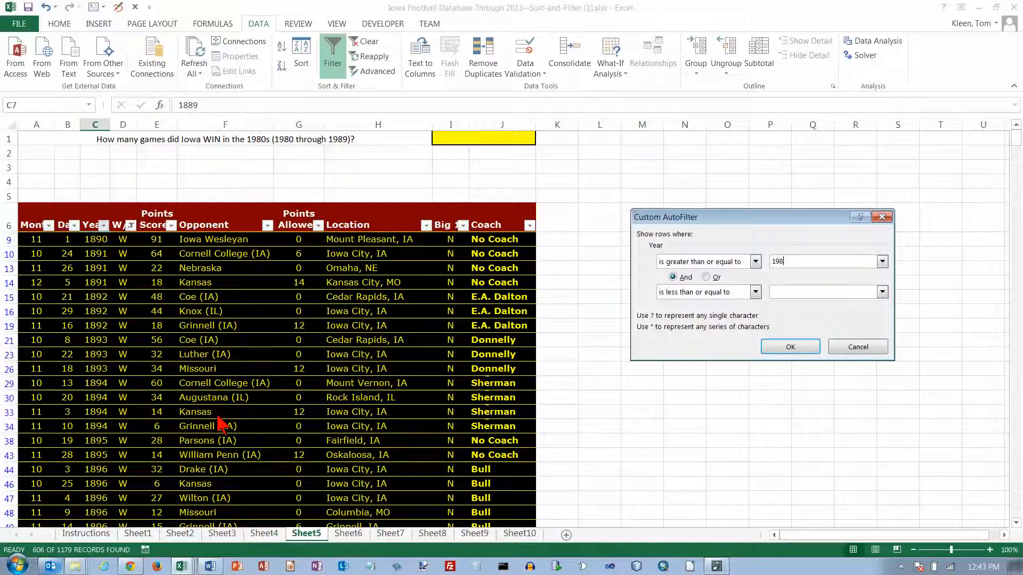
{"action": "key", "text": "Tab"}
{"action": "key", "text": "Tab"}
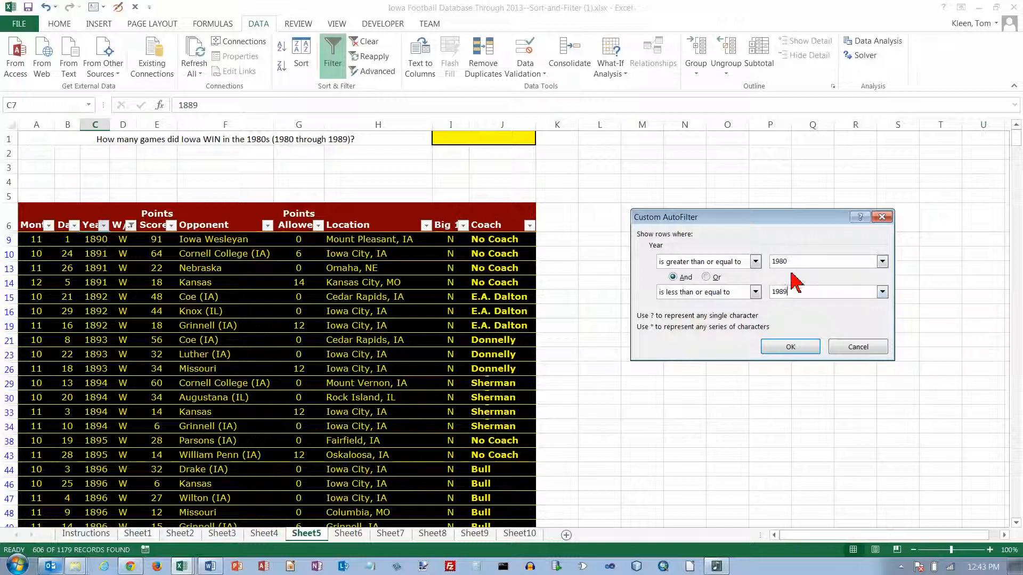
{"action": "left_click", "coordinate": [790, 347]}
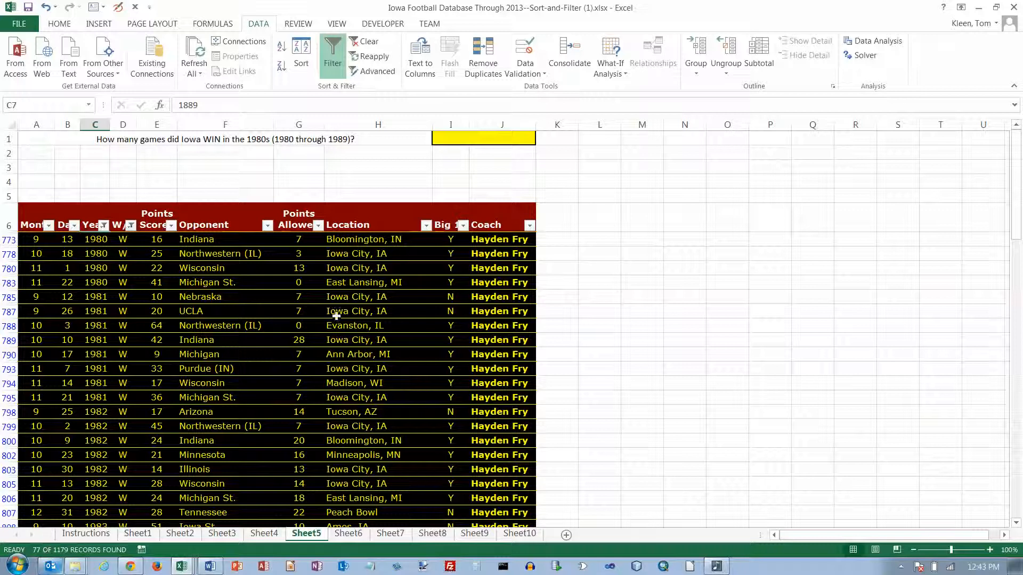
Step: Enter 77 in Sheet5's yellow cell I1 and move to Sheet6
{"action": "left_click", "coordinate": [492, 139]}
{"action": "type", "text": "77"}
{"action": "key", "text": "Return"}
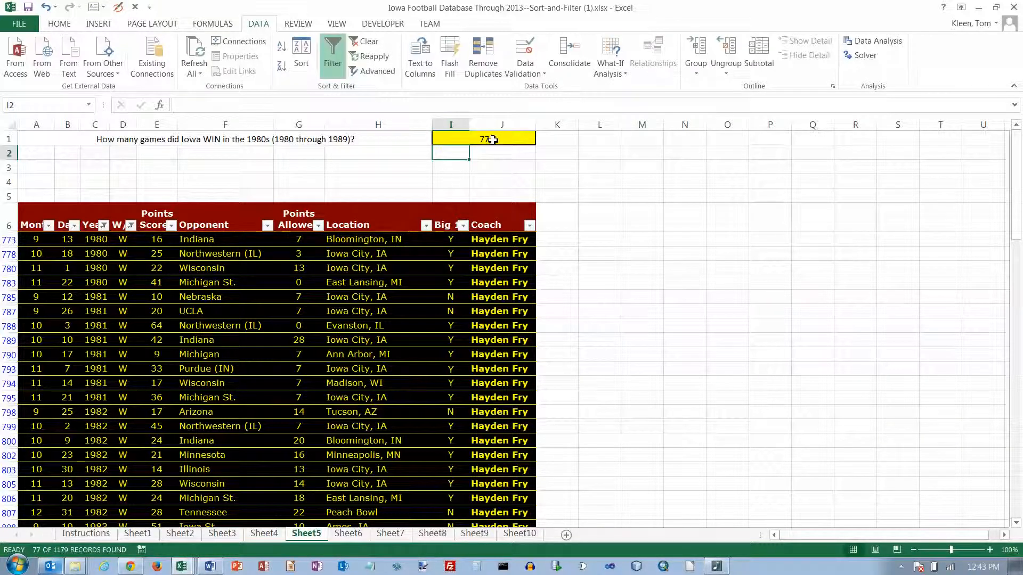
{"action": "mouse_move", "coordinate": [104, 230]}
{"action": "left_click", "coordinate": [351, 535]}
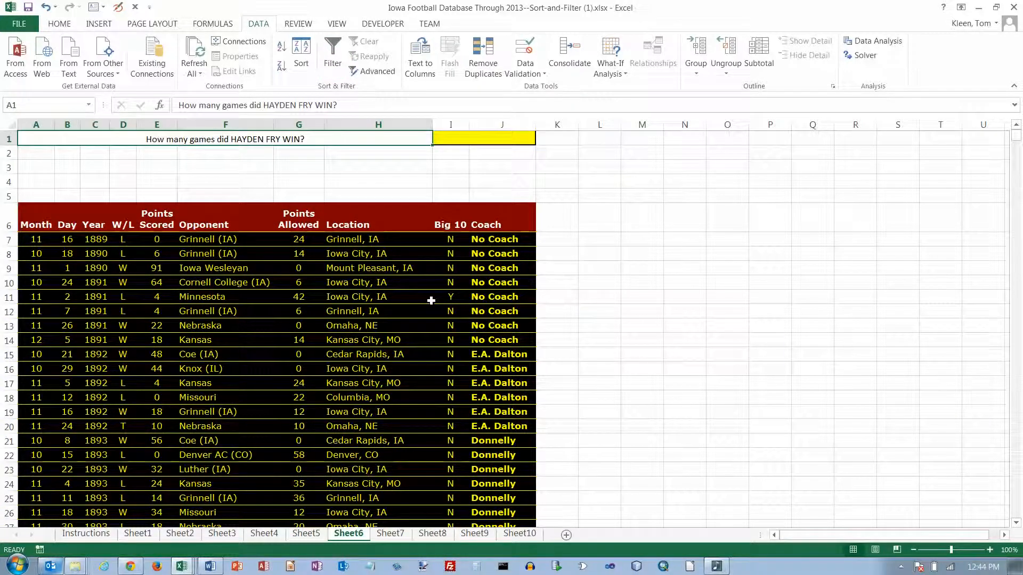
Step: On Sheet6, turn on filtering and limit the Coach column to Hayden Fry
{"action": "left_click", "coordinate": [505, 242]}
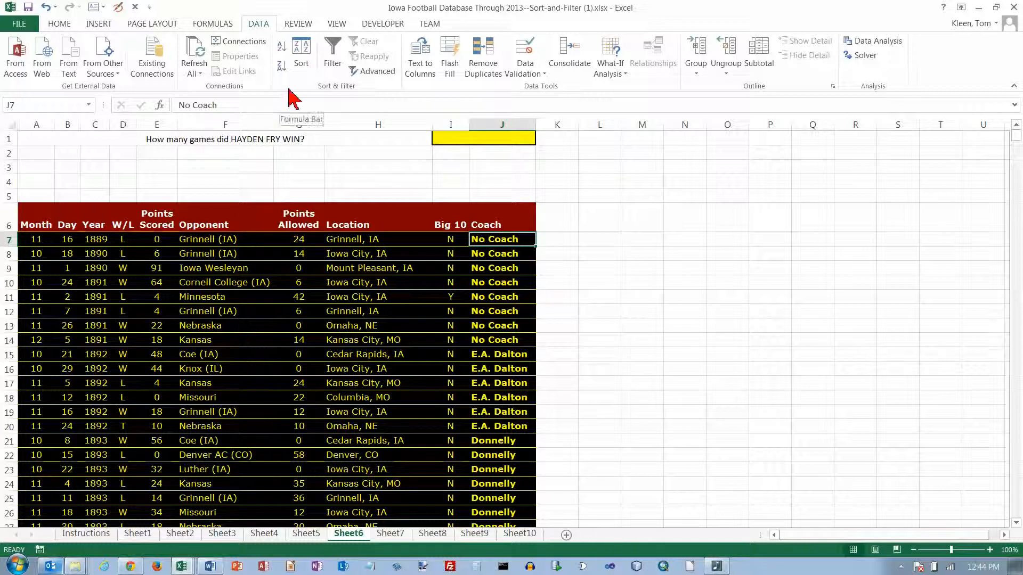
{"action": "left_click", "coordinate": [337, 51]}
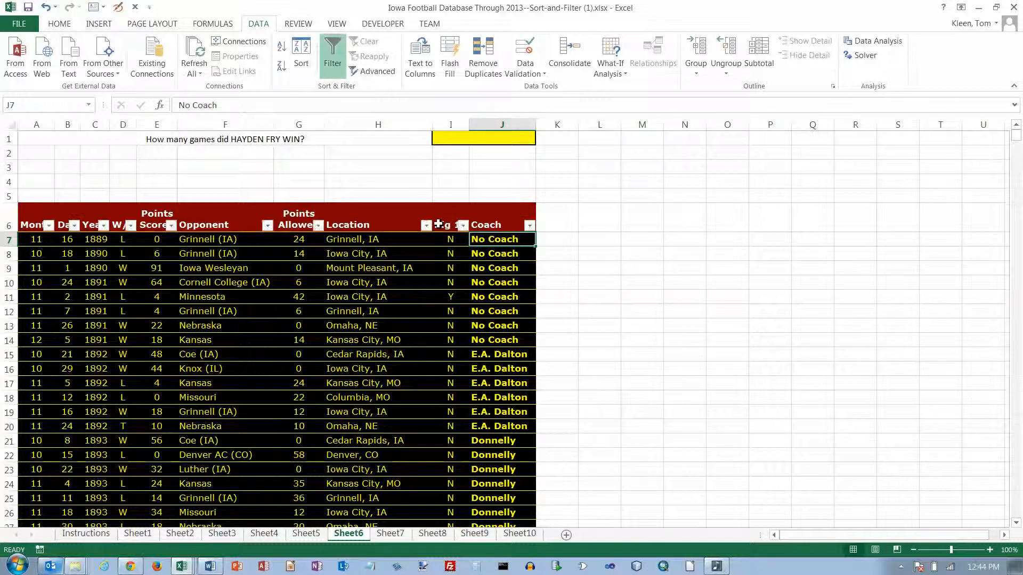
{"action": "left_click", "coordinate": [529, 225]}
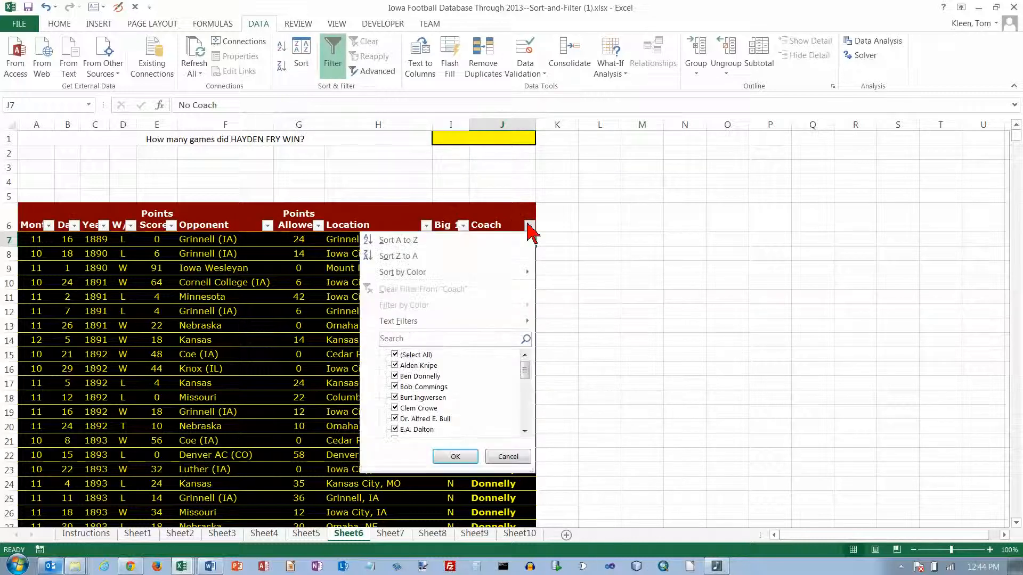
{"action": "left_click", "coordinate": [395, 356]}
{"action": "left_click", "coordinate": [527, 418]}
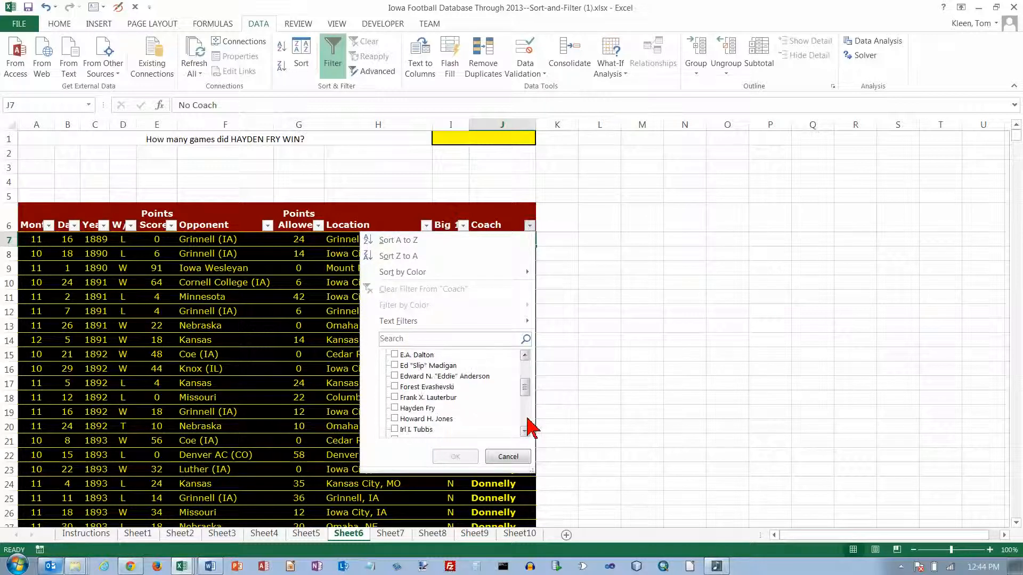
{"action": "left_click", "coordinate": [396, 408]}
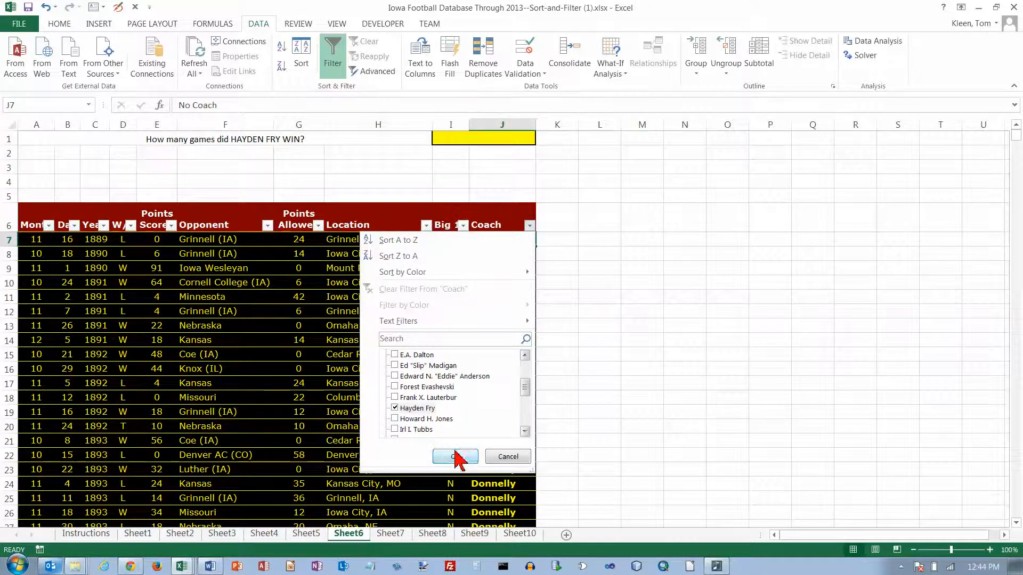
{"action": "left_click", "coordinate": [454, 457]}
Step: Filter the W/L column to show only W results
{"action": "left_click", "coordinate": [130, 225]}
{"action": "left_click", "coordinate": [42, 355]}
{"action": "left_click", "coordinate": [35, 386]}
{"action": "left_click", "coordinate": [100, 456]}
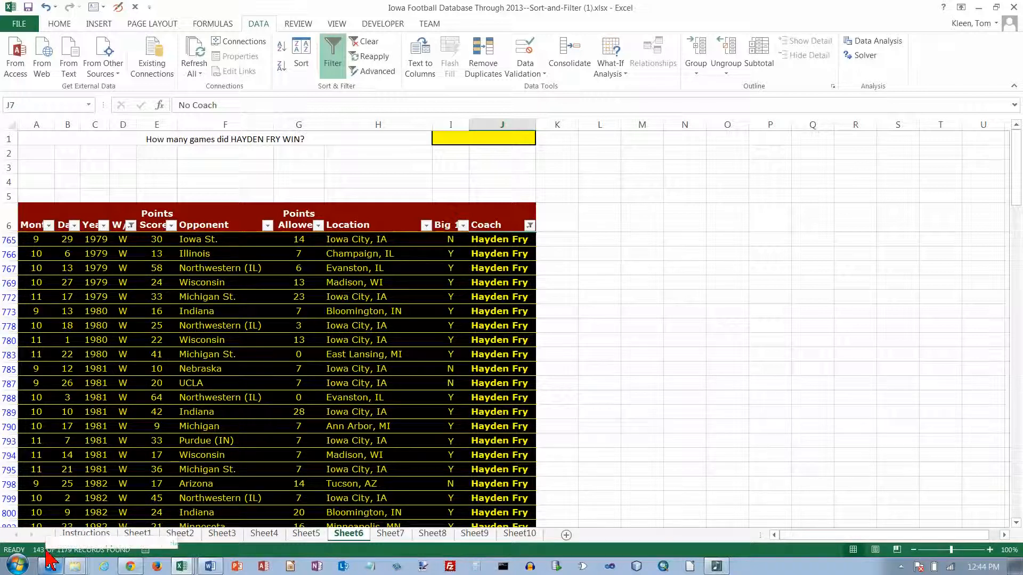
Step: Enter 143 in Sheet6's yellow cell I1, then select a cell in Sheet7's game table
{"action": "left_click", "coordinate": [466, 136]}
{"action": "type", "text": "143"}
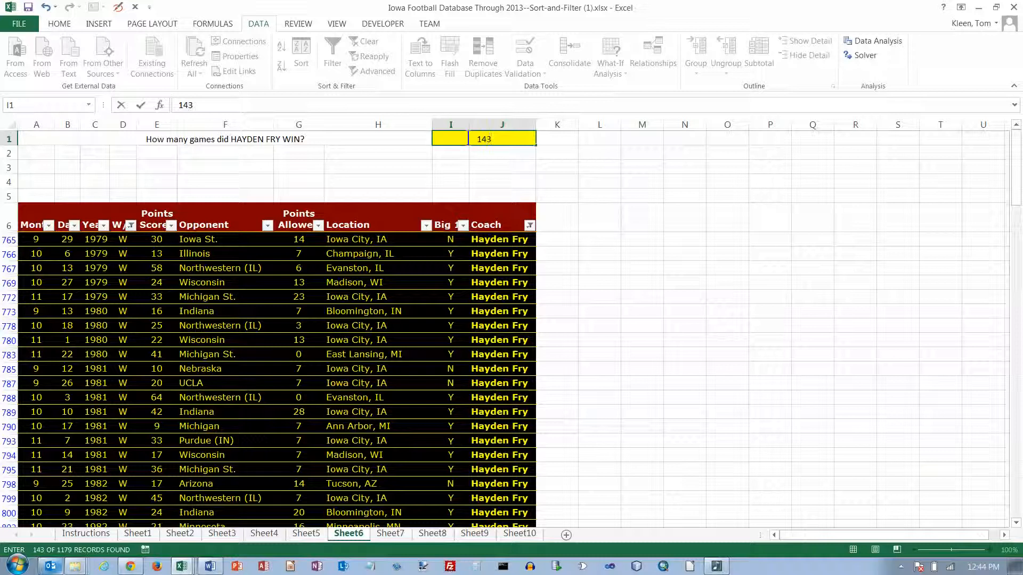
{"action": "key", "text": "Return"}
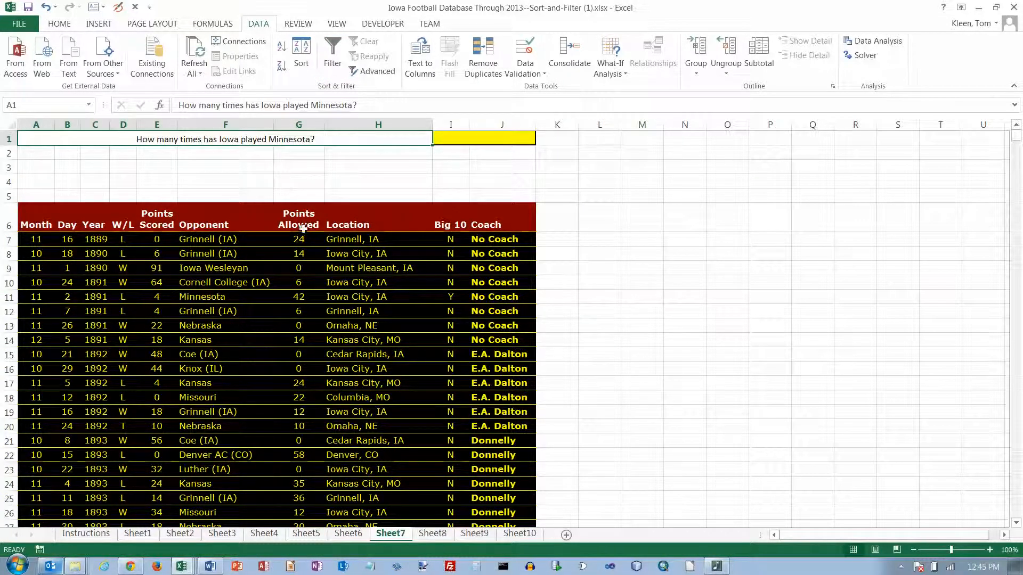
{"action": "left_click", "coordinate": [247, 239]}
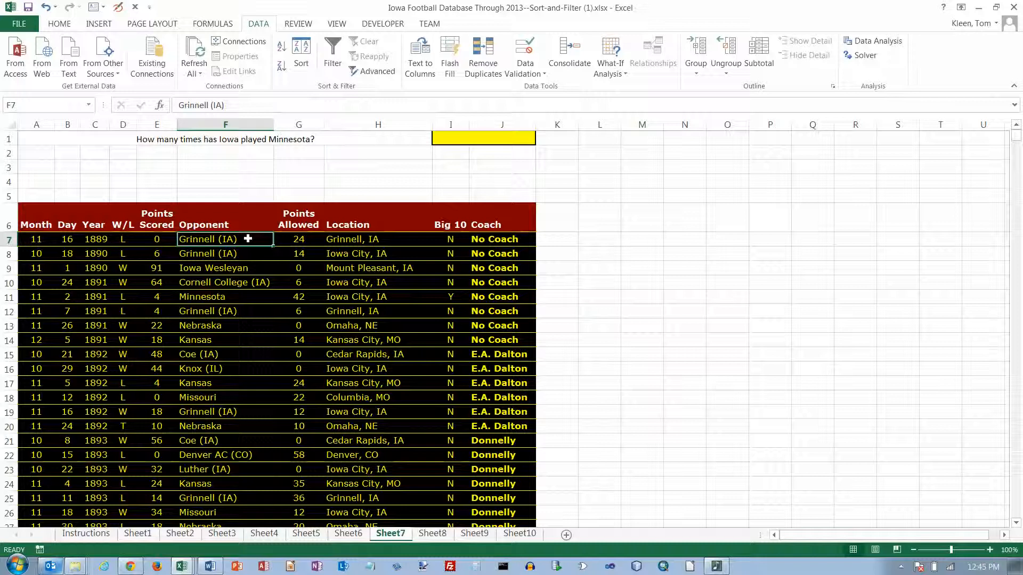
Step: Turn on filtering and limit the Opponent column to Minnesota only
{"action": "left_click", "coordinate": [334, 50]}
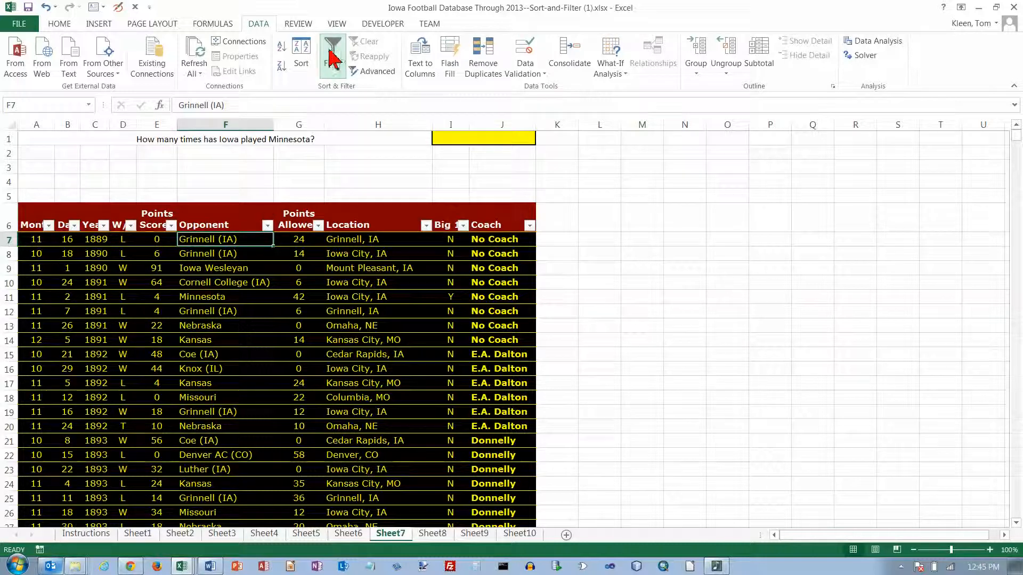
{"action": "left_click", "coordinate": [268, 226]}
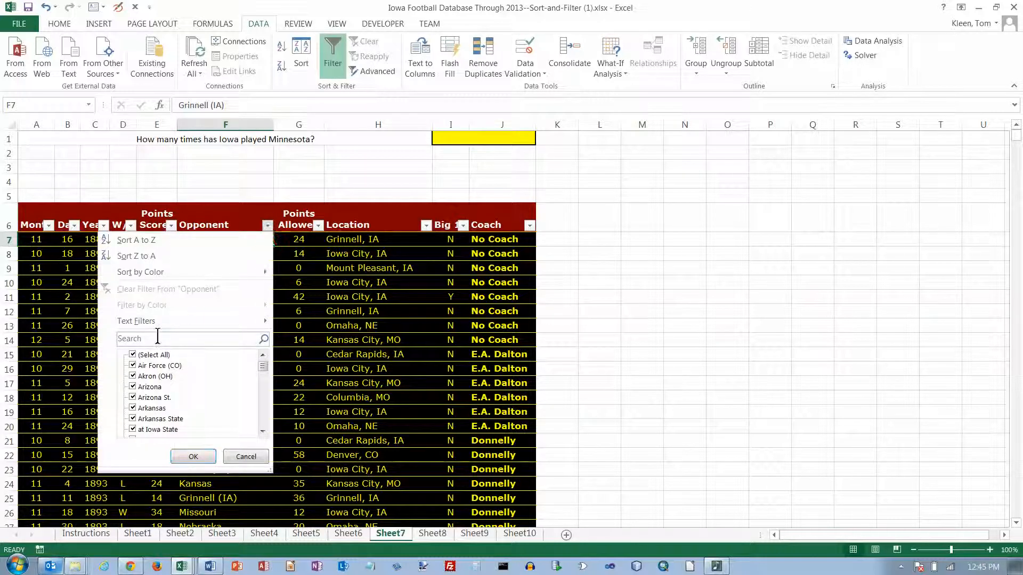
{"action": "left_click", "coordinate": [133, 355]}
{"action": "scroll", "coordinate": [269, 425], "scroll_direction": "down", "scroll_amount": 3}
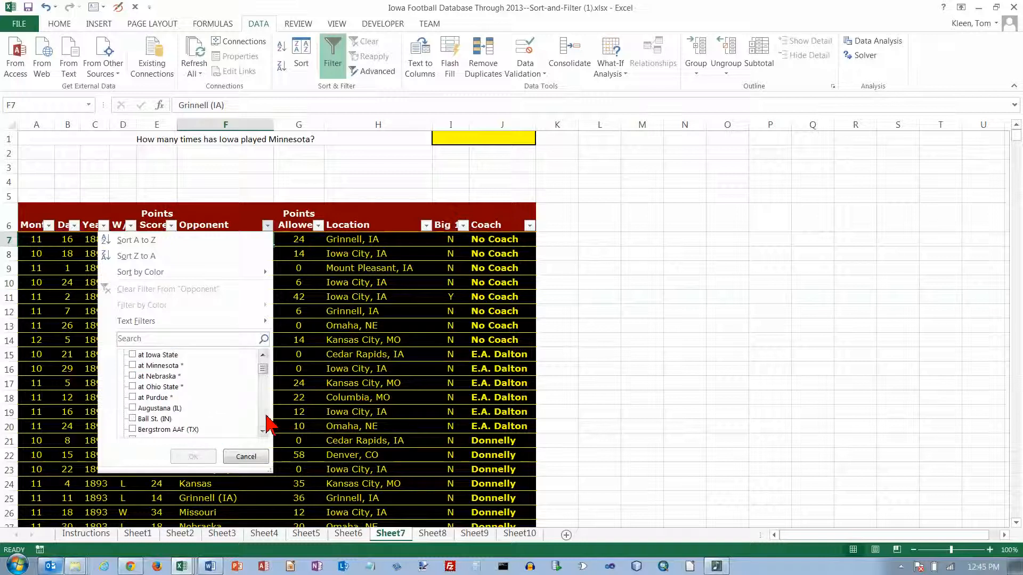
{"action": "scroll", "coordinate": [265, 375], "scroll_direction": "up", "scroll_amount": 3}
{"action": "scroll", "coordinate": [264, 380], "scroll_direction": "down", "scroll_amount": 2}
{"action": "scroll", "coordinate": [267, 423], "scroll_direction": "down", "scroll_amount": 4}
{"action": "scroll", "coordinate": [266, 418], "scroll_direction": "down", "scroll_amount": 10}
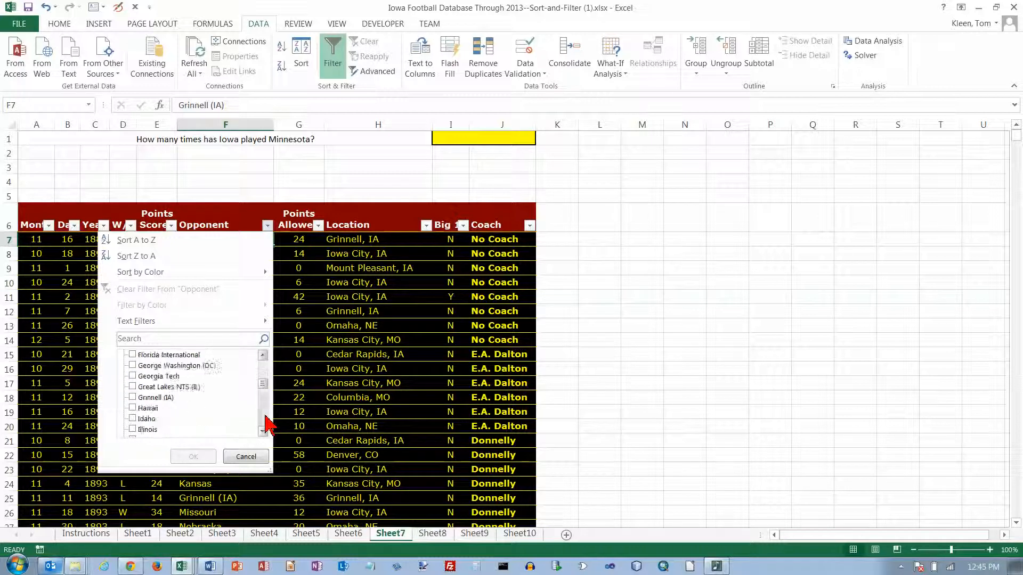
{"action": "scroll", "coordinate": [267, 421], "scroll_direction": "down", "scroll_amount": 5}
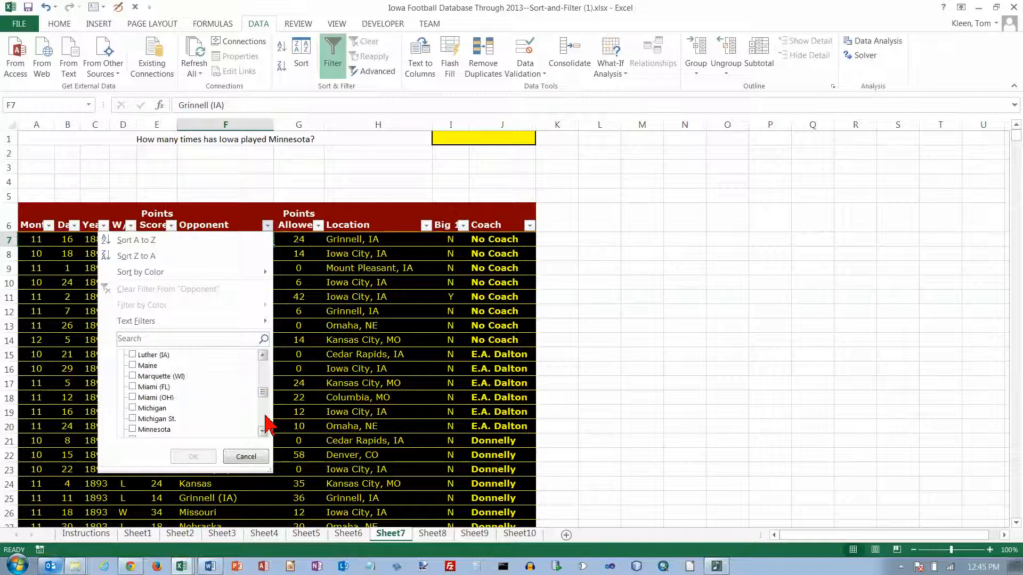
{"action": "left_click", "coordinate": [133, 355]}
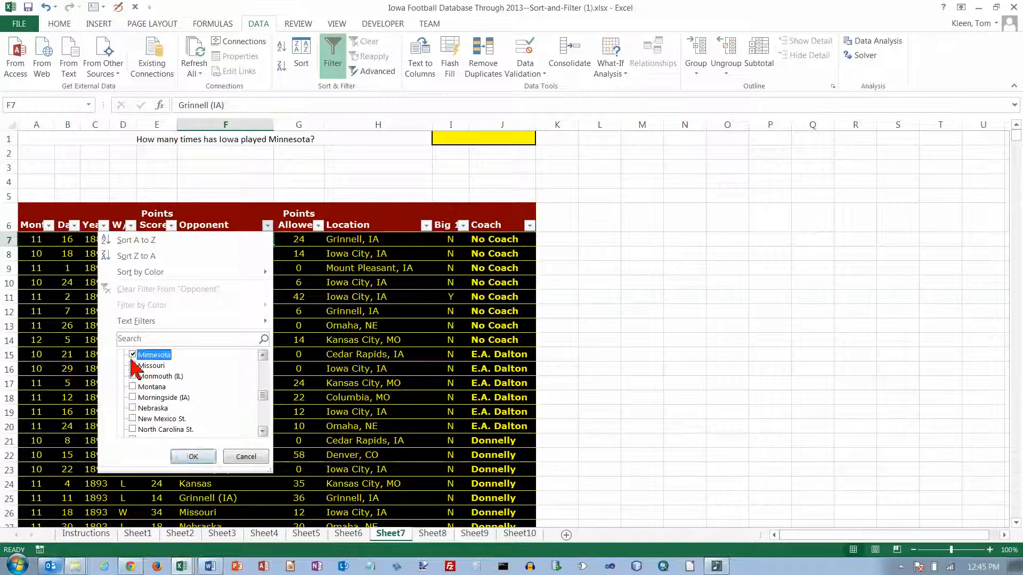
{"action": "left_click", "coordinate": [192, 458]}
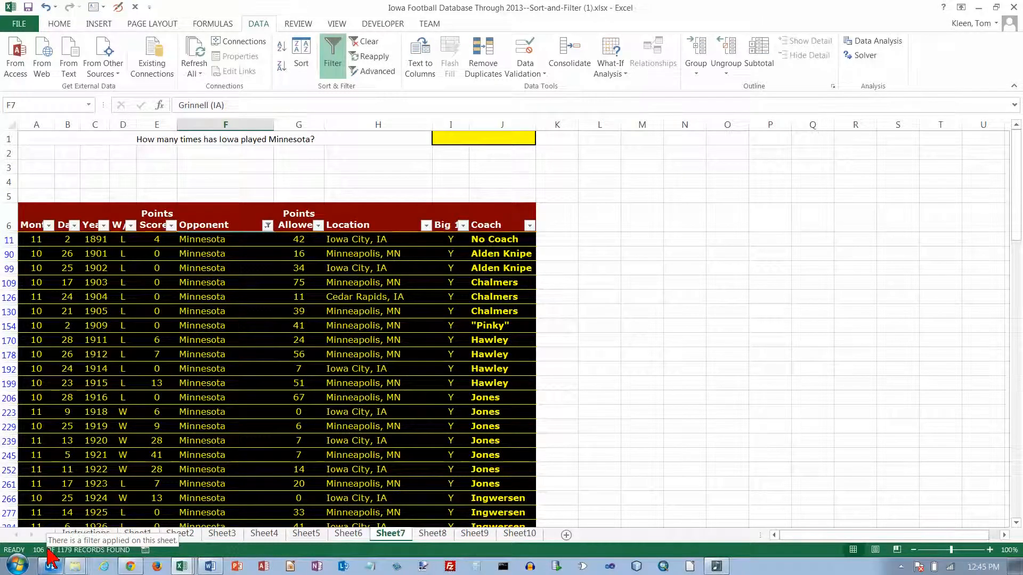
Step: Enter 106 in Sheet7's yellow answer cell I1 as the count of Minnesota games
{"action": "left_click", "coordinate": [483, 137]}
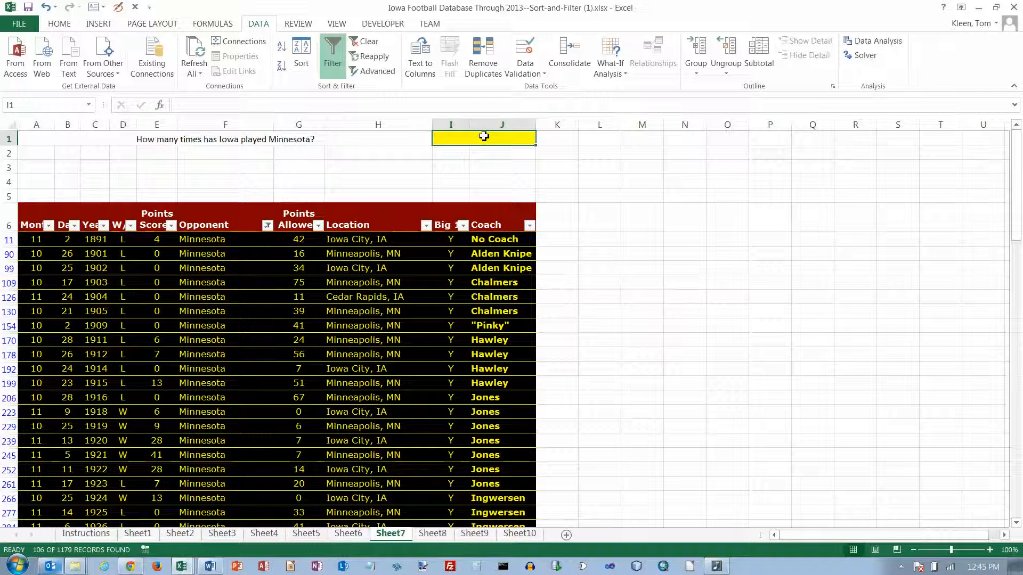
{"action": "type", "text": "10"}
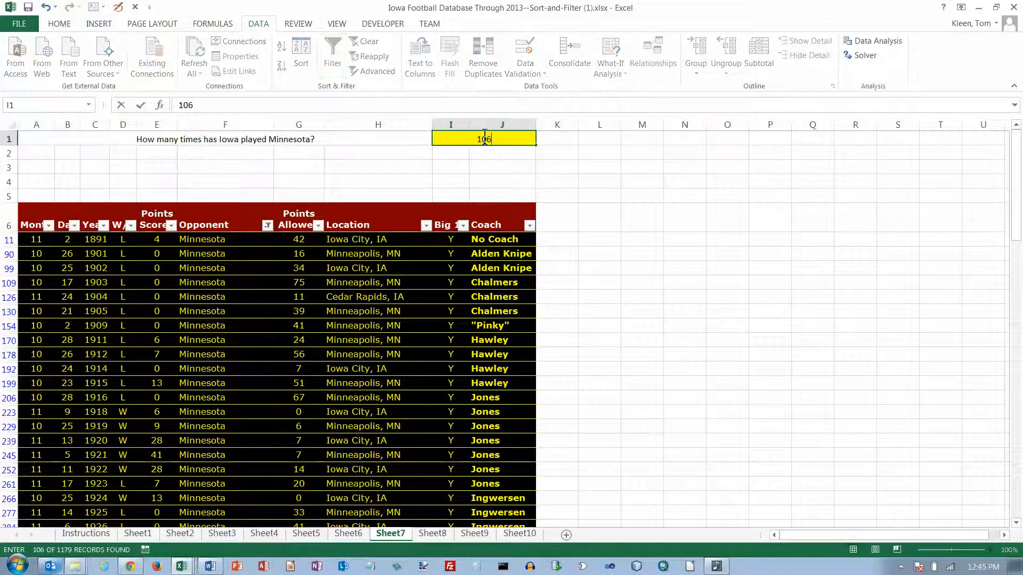
{"action": "type", "text": "6"}
{"action": "key", "text": "Return"}
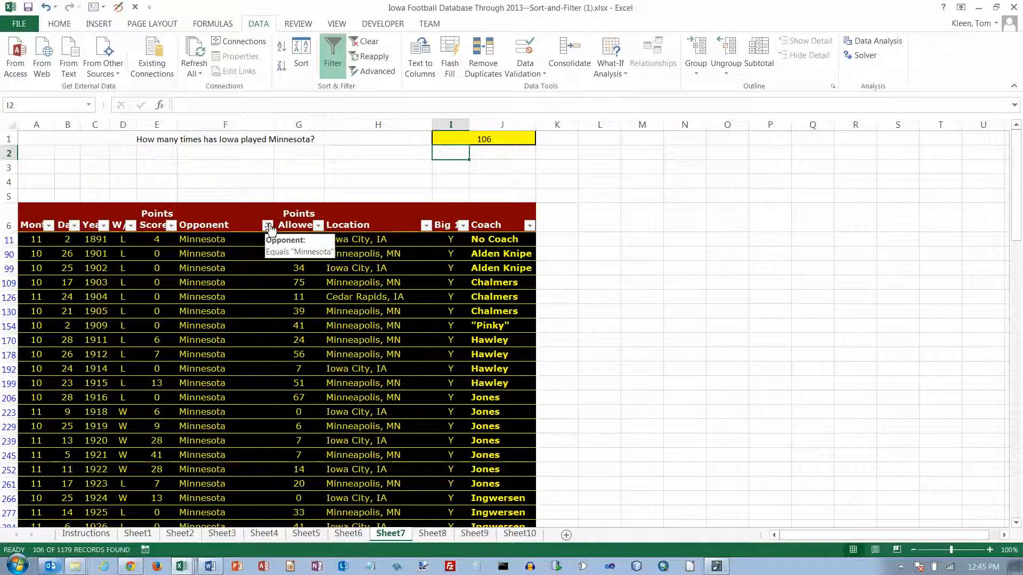
Step: On Sheet8, turn on filtering and keep only Month 1 (January) games
{"action": "left_click", "coordinate": [432, 533]}
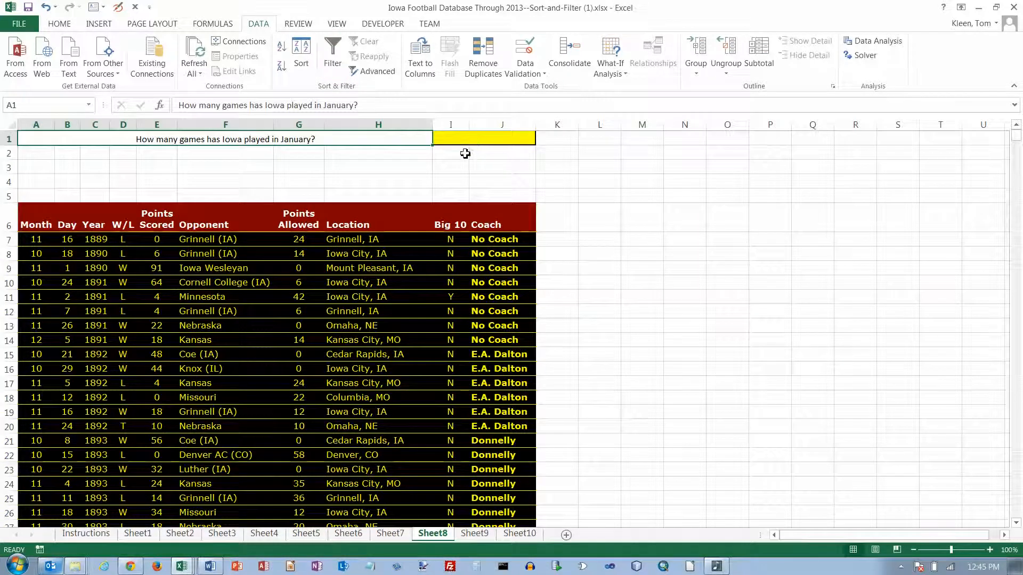
{"action": "left_click", "coordinate": [52, 241]}
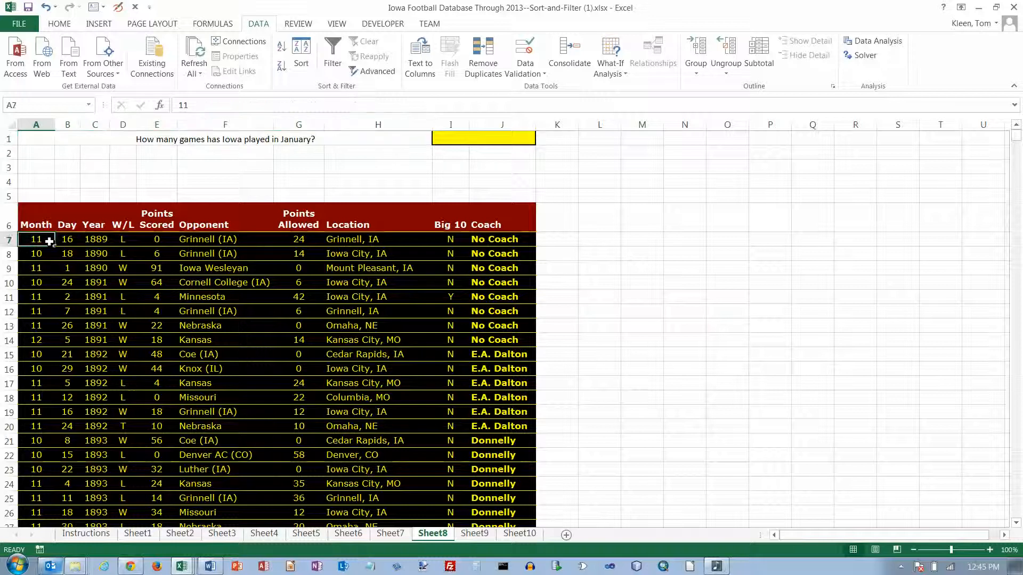
{"action": "left_click", "coordinate": [332, 54]}
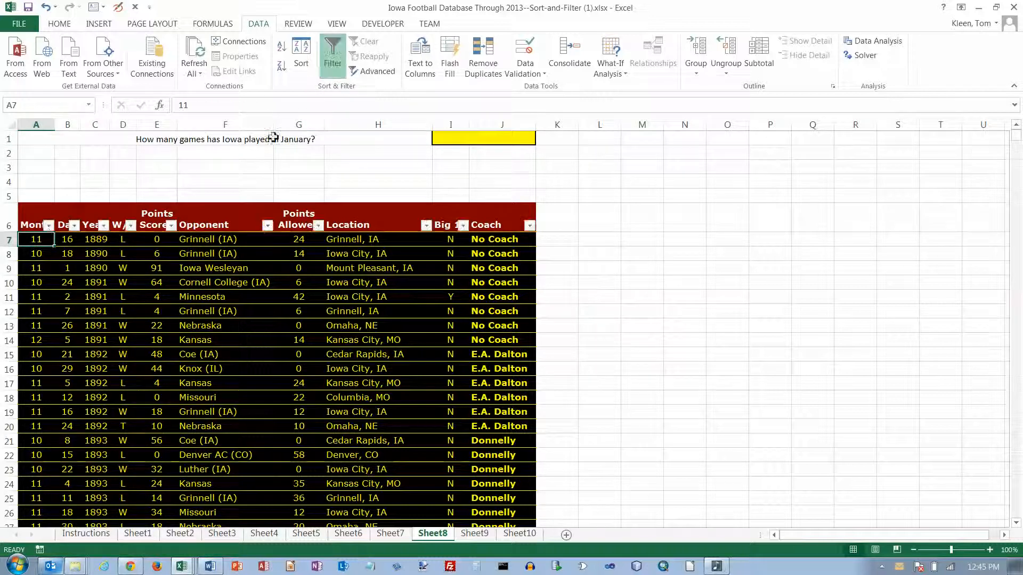
{"action": "left_click", "coordinate": [48, 229]}
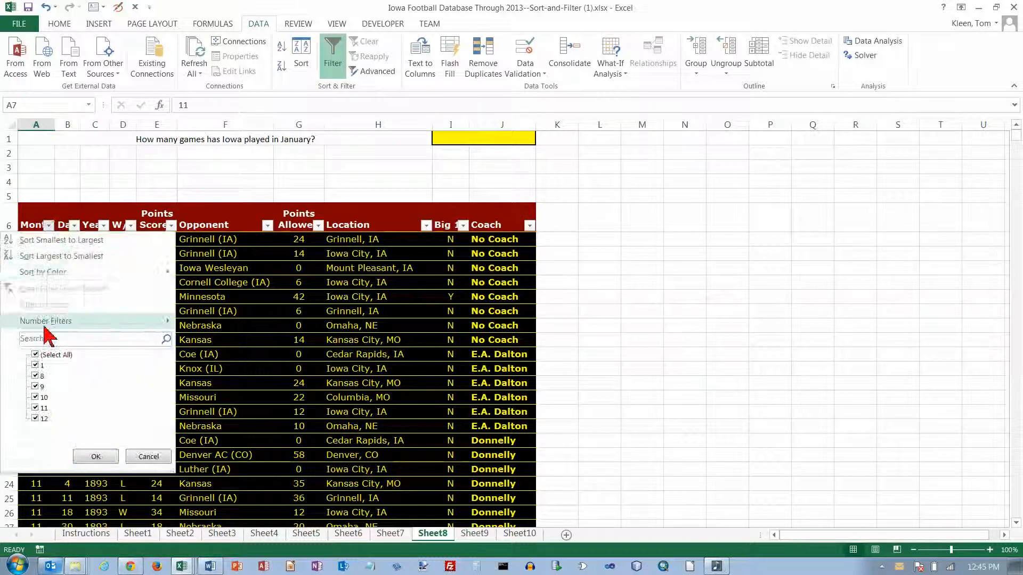
{"action": "left_click", "coordinate": [36, 355]}
{"action": "left_click", "coordinate": [36, 366]}
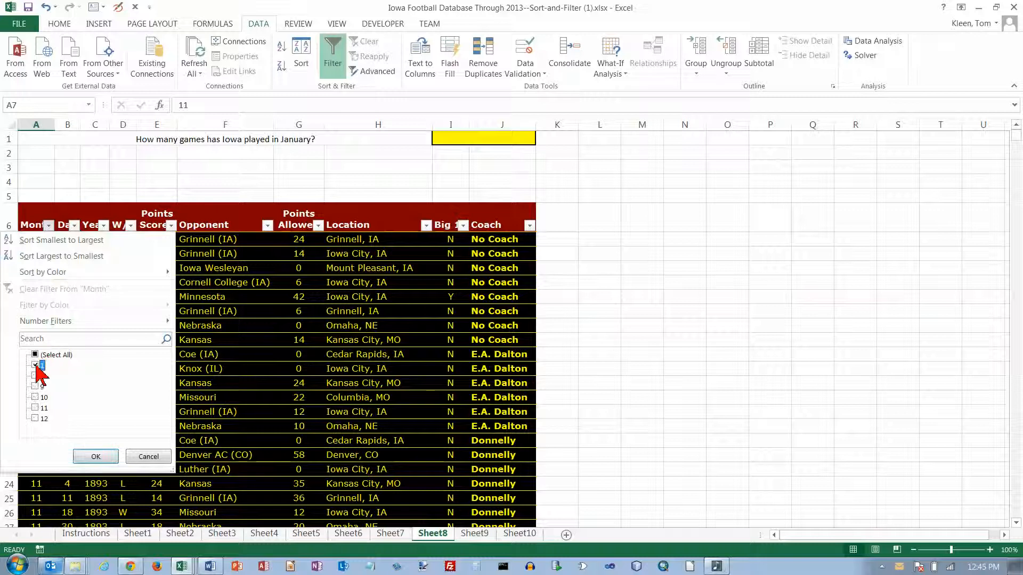
{"action": "left_click", "coordinate": [91, 458]}
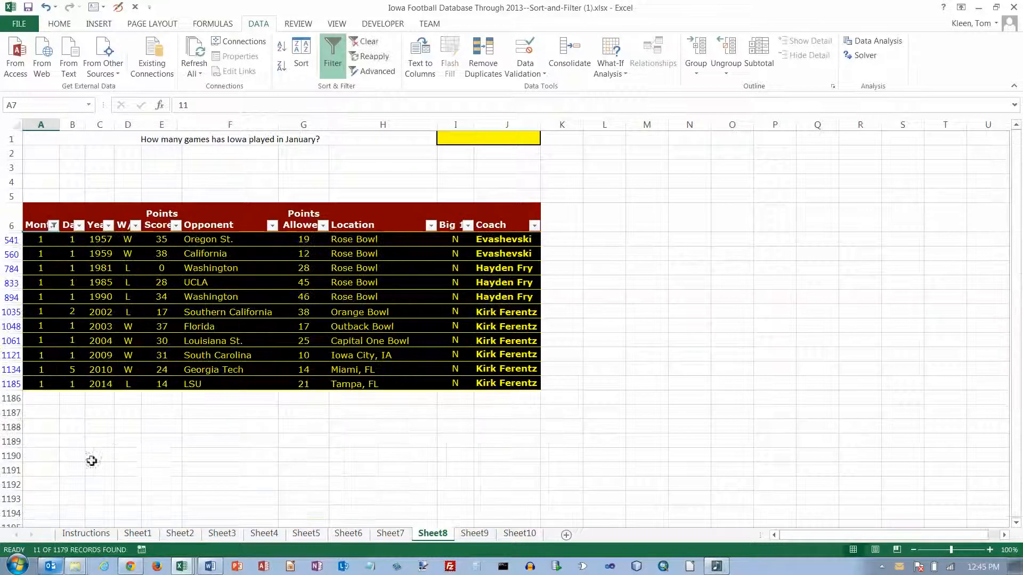
Step: Enter 11 in the yellow answer cell I1
{"action": "left_click", "coordinate": [498, 138]}
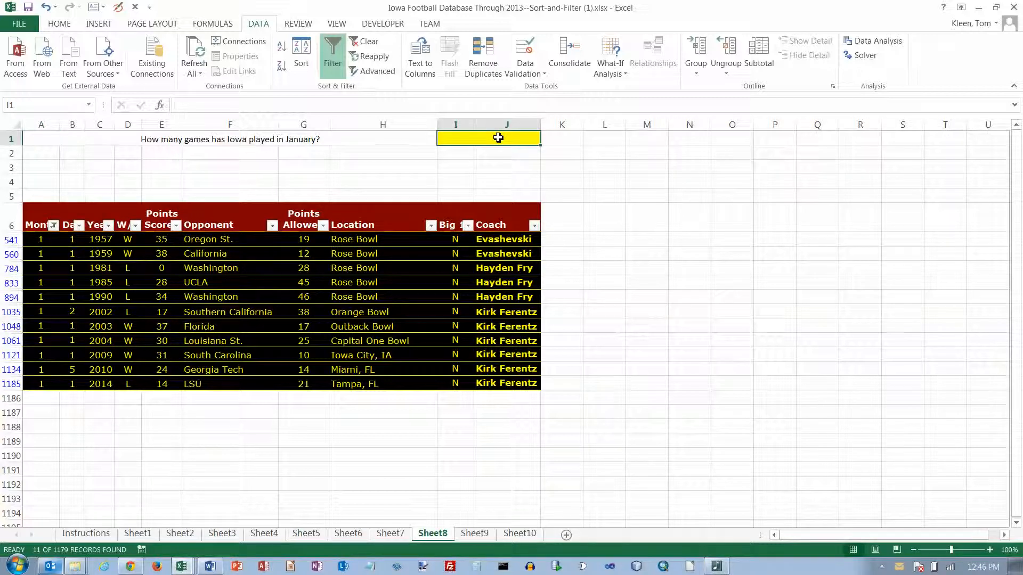
{"action": "type", "text": "11"}
{"action": "key", "text": "Return"}
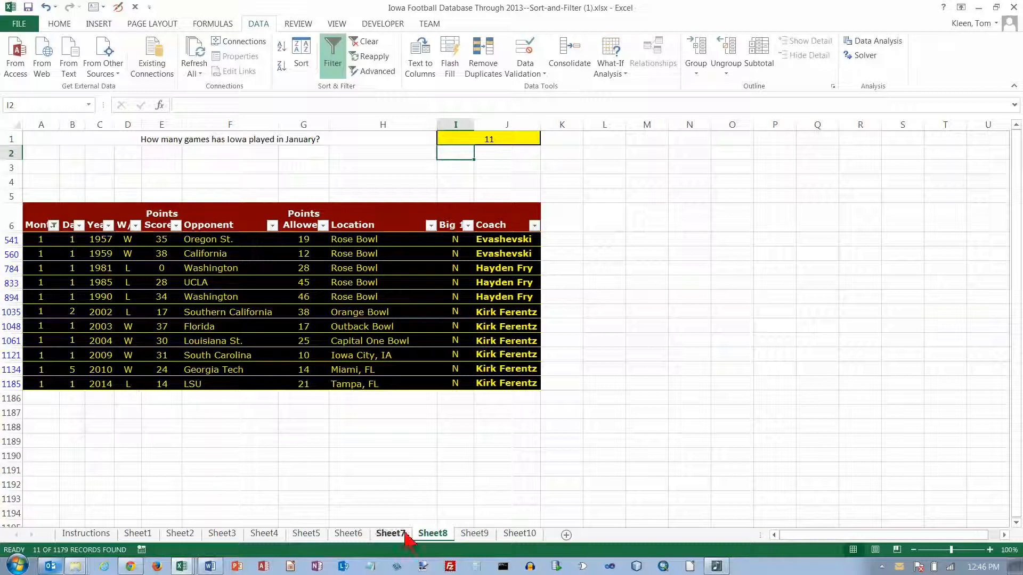
Step: On Sheet9, turn on filtering and keep only Big 10 = Y games
{"action": "left_click", "coordinate": [474, 534]}
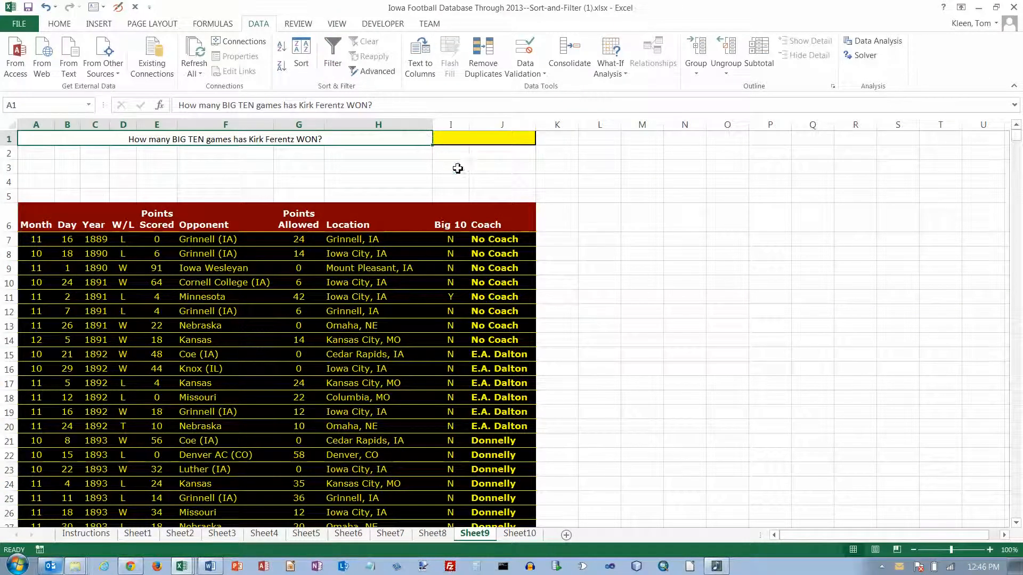
{"action": "left_click", "coordinate": [444, 242]}
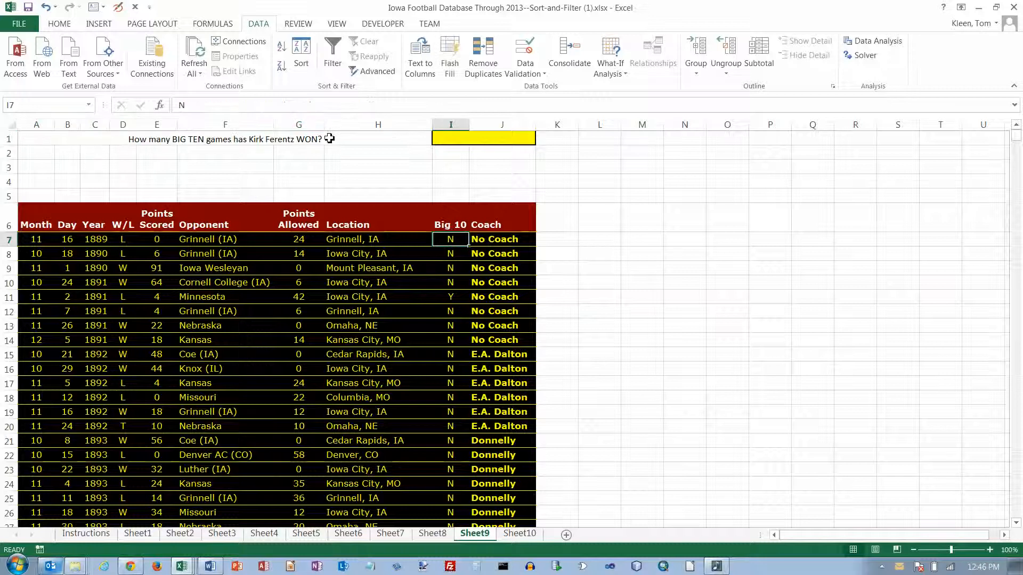
{"action": "left_click", "coordinate": [333, 54]}
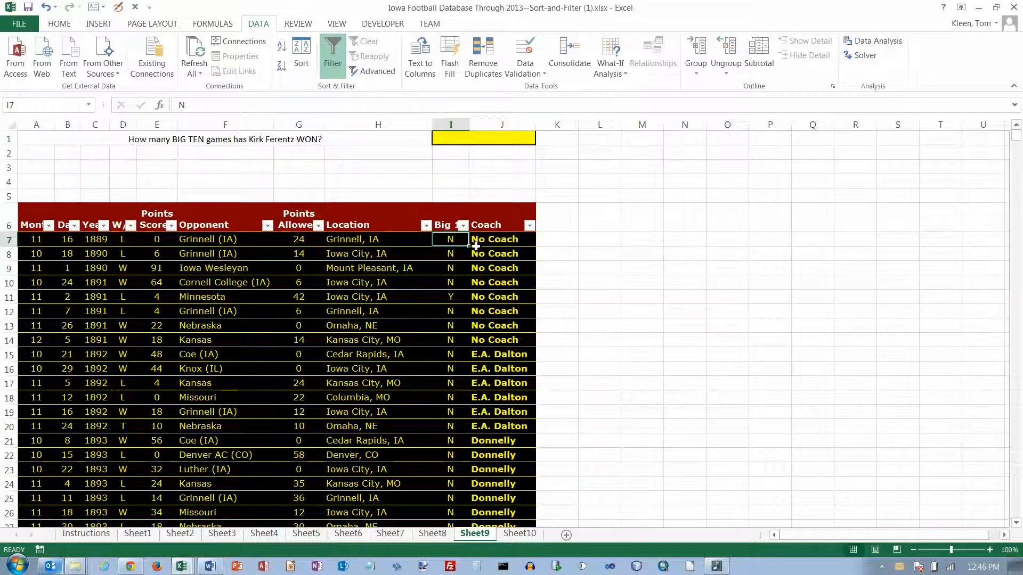
{"action": "left_click", "coordinate": [463, 225]}
{"action": "left_click", "coordinate": [328, 355]}
{"action": "left_click", "coordinate": [329, 375]}
{"action": "left_click", "coordinate": [389, 456]}
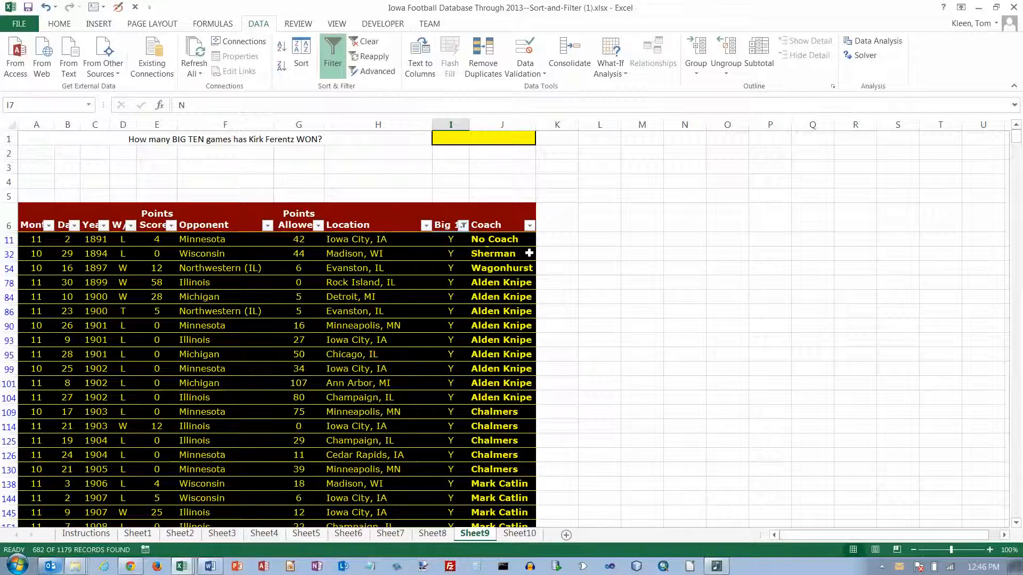
Step: Filter the Coach column to Kirk Ferentz only
{"action": "left_click", "coordinate": [529, 225]}
{"action": "left_click_drag", "start_coordinate": [525, 367], "coordinate": [527, 399]}
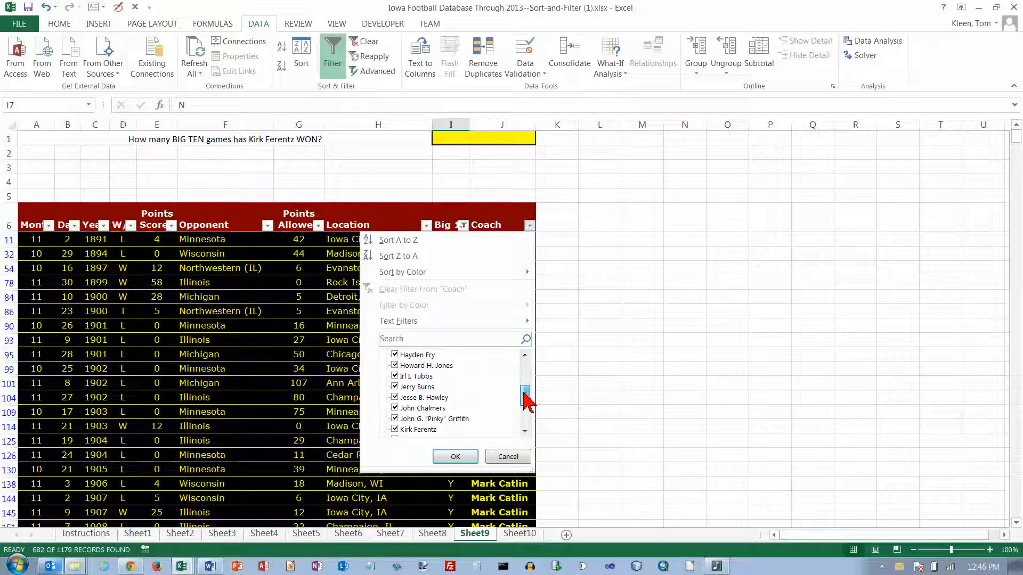
{"action": "left_click", "coordinate": [525, 376]}
{"action": "left_click", "coordinate": [525, 376]}
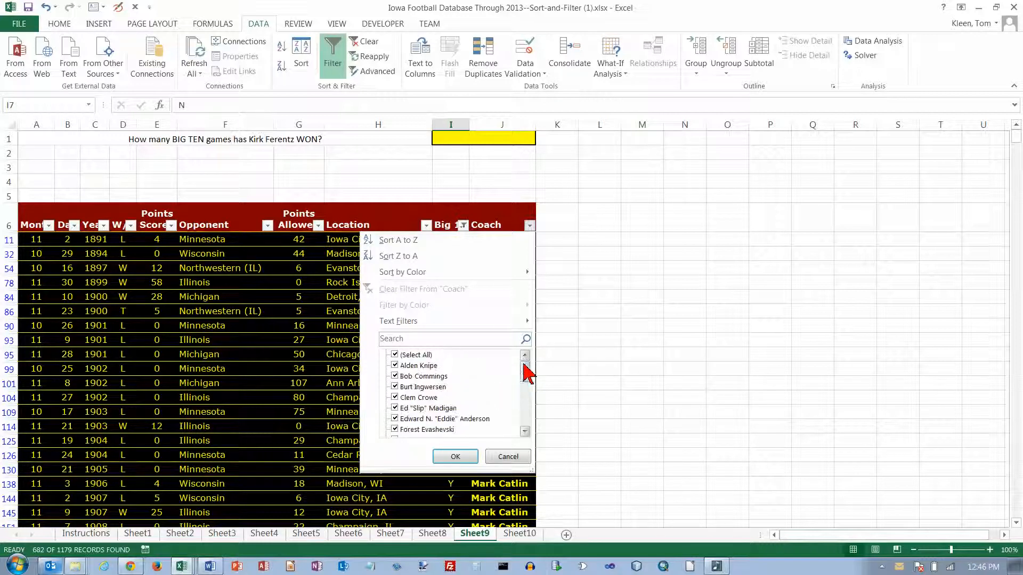
{"action": "left_click", "coordinate": [395, 355]}
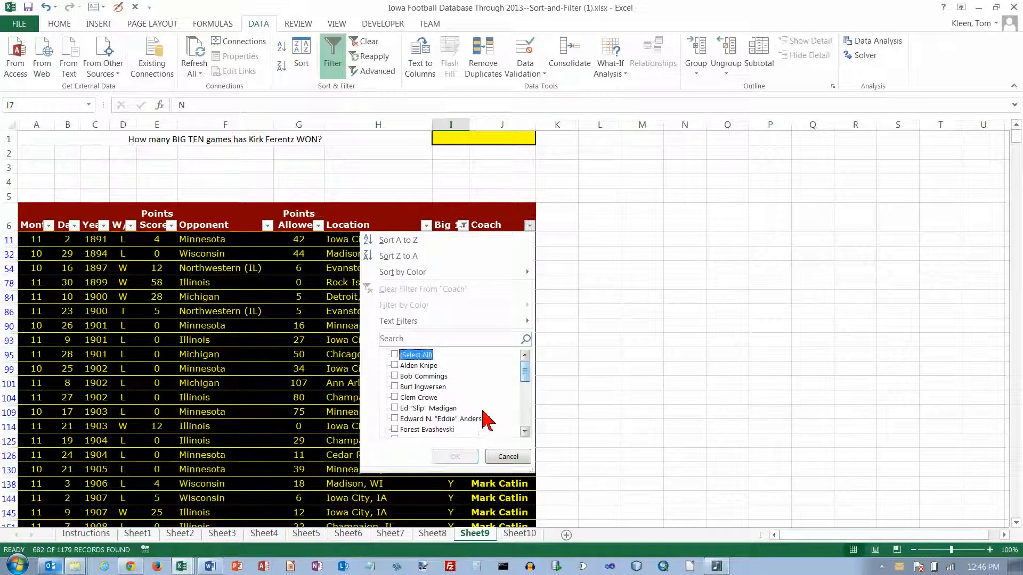
{"action": "left_click", "coordinate": [524, 416]}
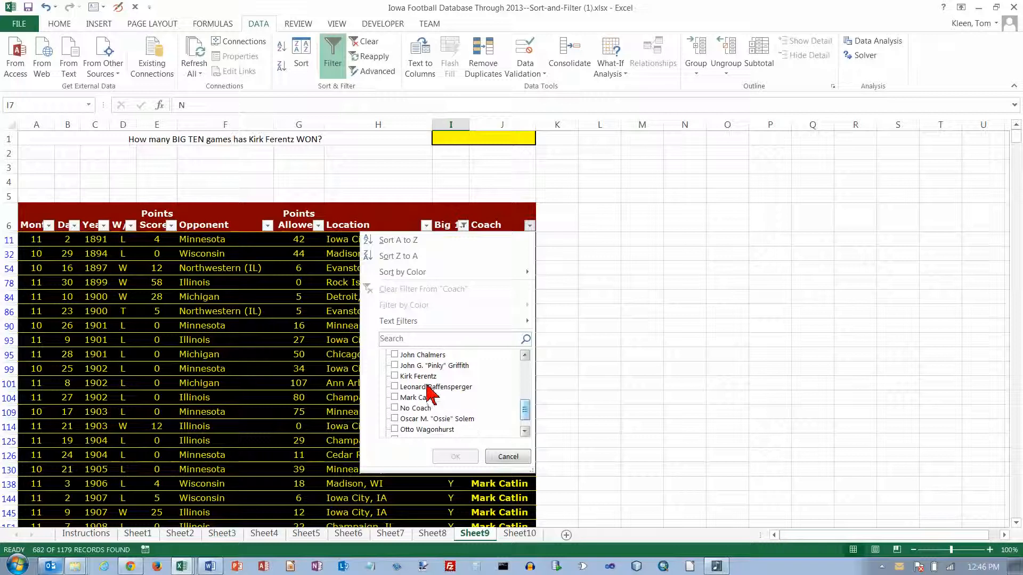
{"action": "left_click", "coordinate": [408, 376]}
{"action": "left_click", "coordinate": [455, 457]}
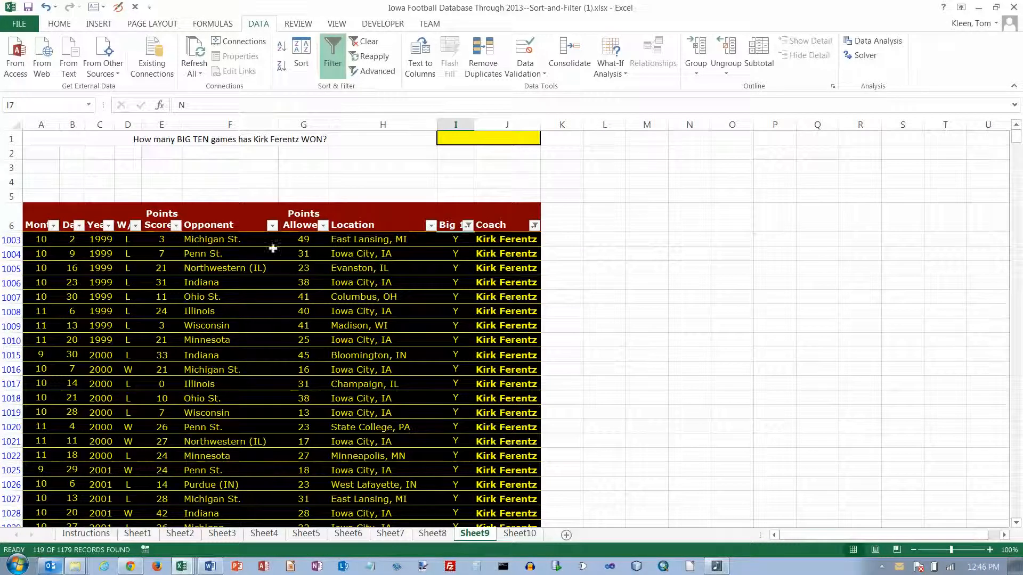
Step: Filter W/L to W only, leaving 64 of 1179 records, and select answer cell I1
{"action": "left_click", "coordinate": [136, 224]}
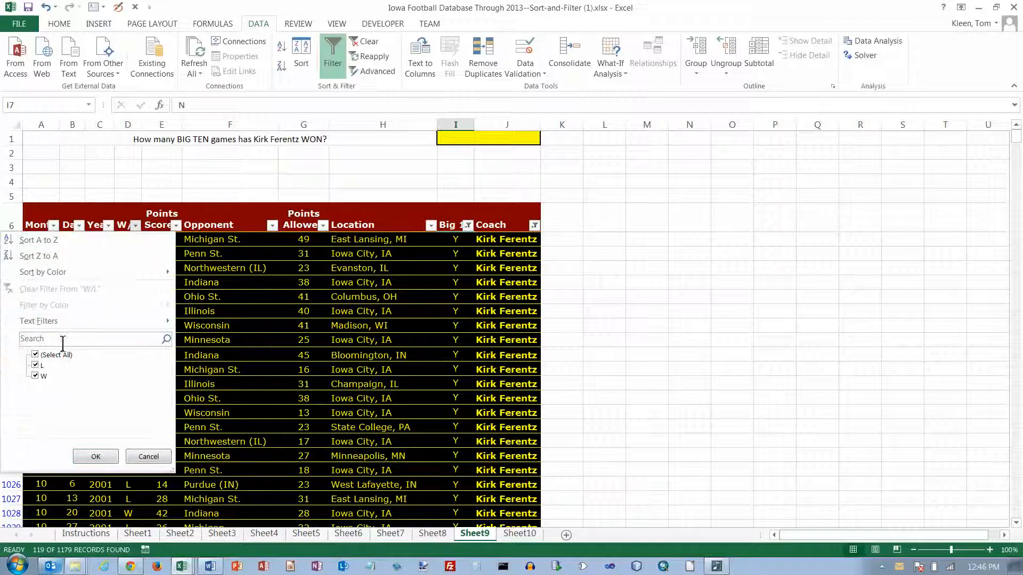
{"action": "left_click", "coordinate": [45, 355]}
{"action": "left_click", "coordinate": [42, 376]}
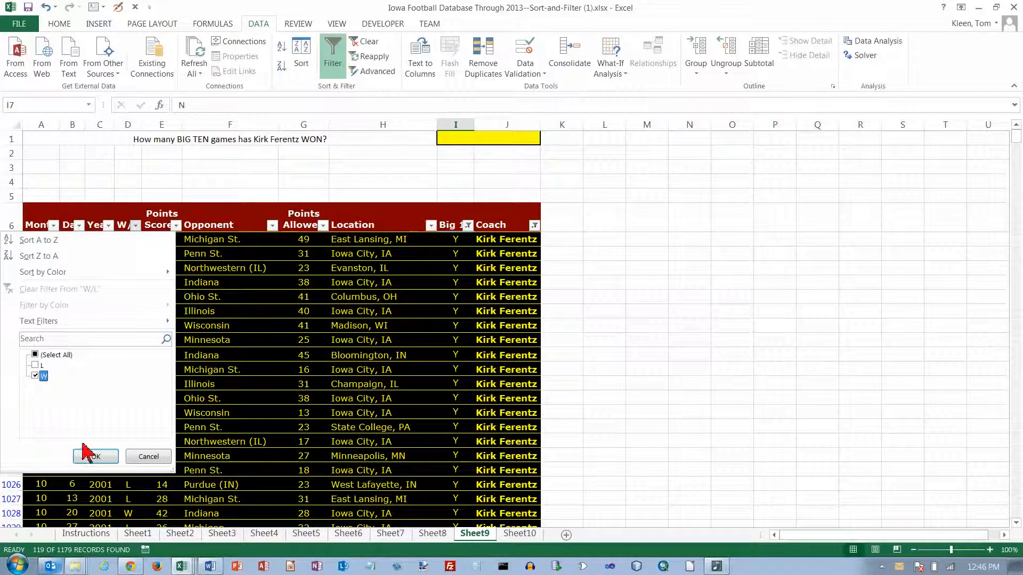
{"action": "left_click", "coordinate": [95, 456]}
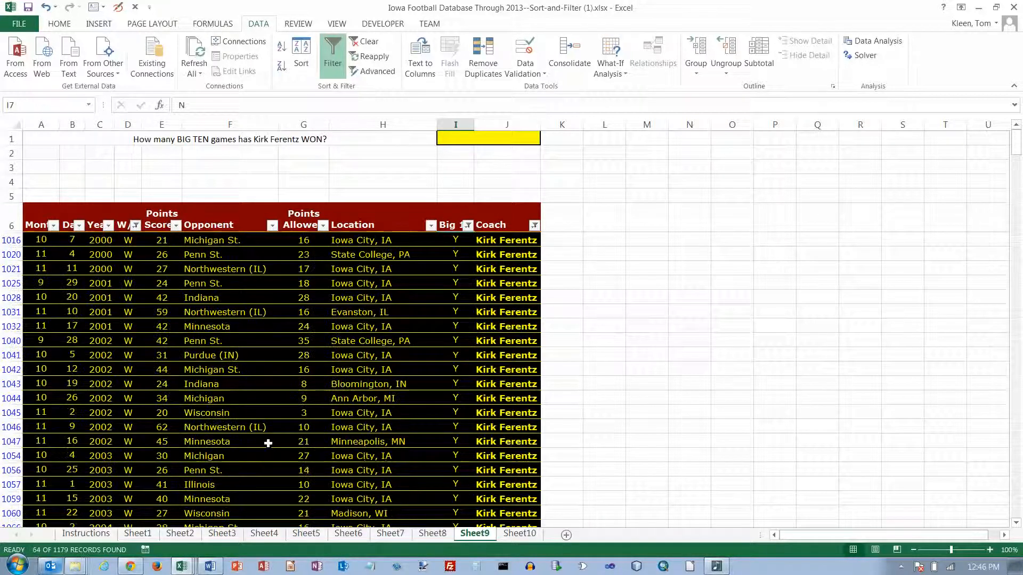
{"action": "left_click", "coordinate": [499, 140]}
Step: Record the Ferentz win count 64 in Sheet9's answer cell, then go to Sheet10
{"action": "type", "text": "64"}
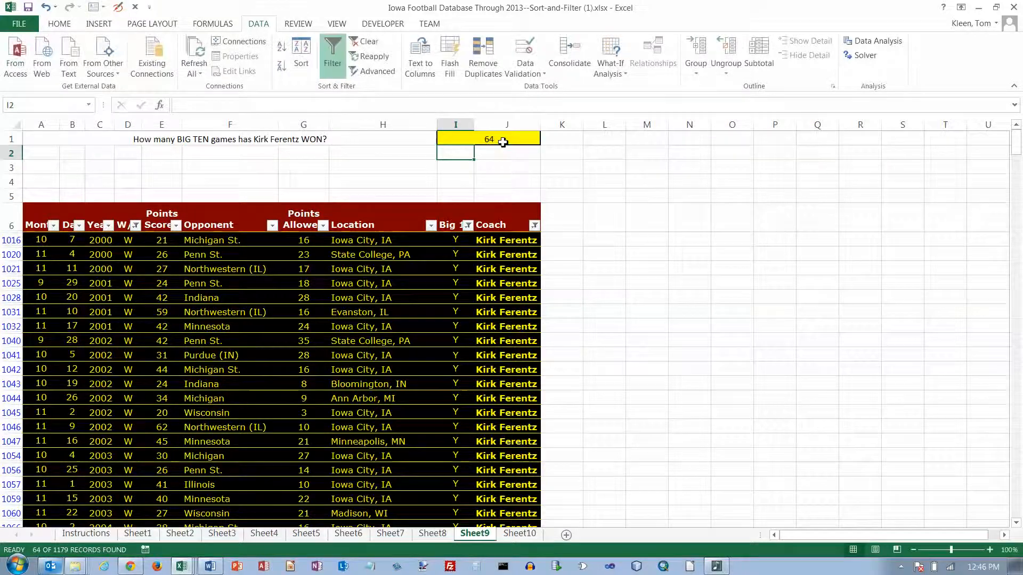
{"action": "key", "text": "ctrl+Page_Down"}
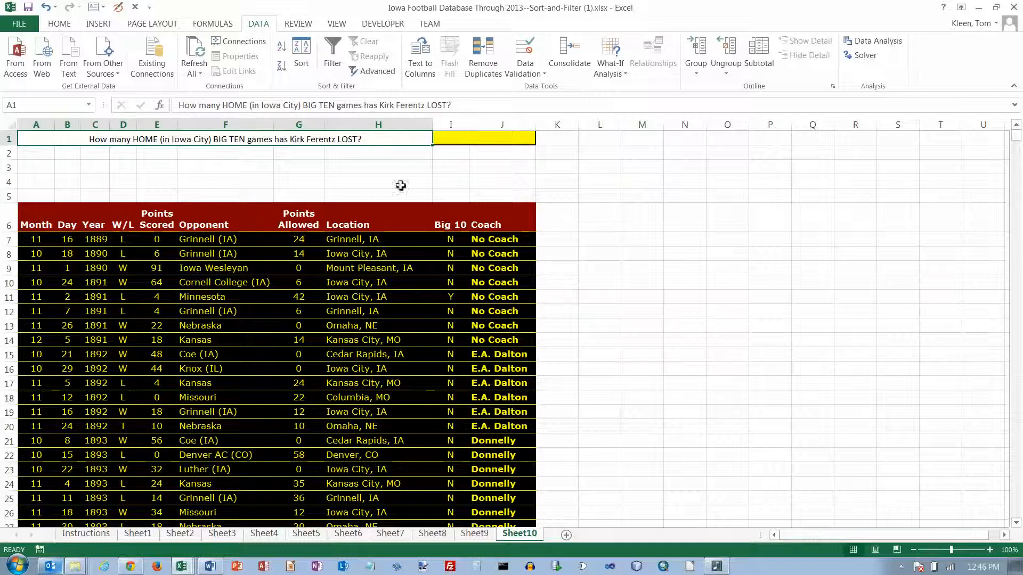
Step: Turn on filtering on Sheet10 and keep only Location 'Iowa City, IA' games
{"action": "left_click", "coordinate": [417, 234]}
{"action": "left_click", "coordinate": [332, 54]}
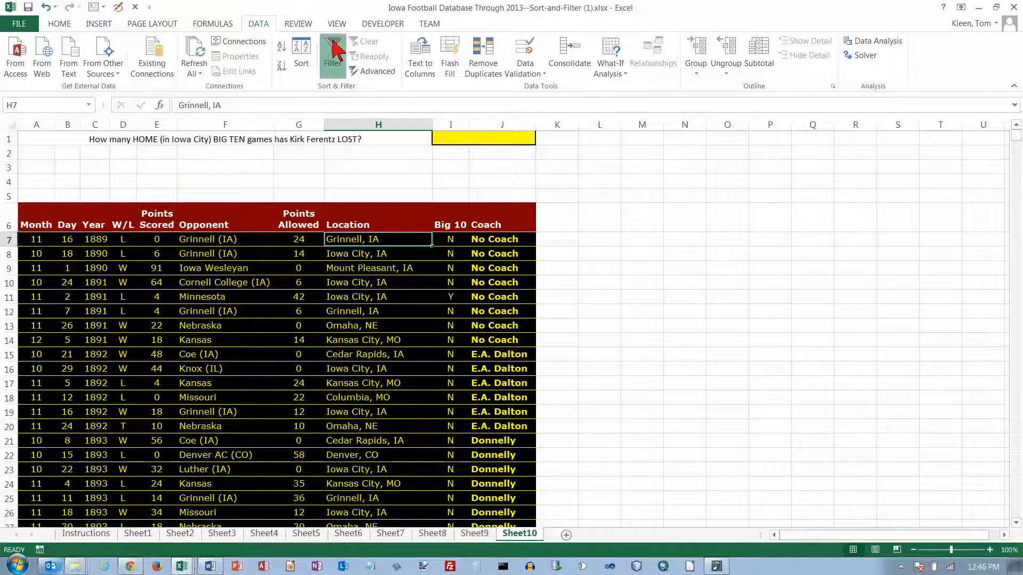
{"action": "left_click", "coordinate": [426, 225]}
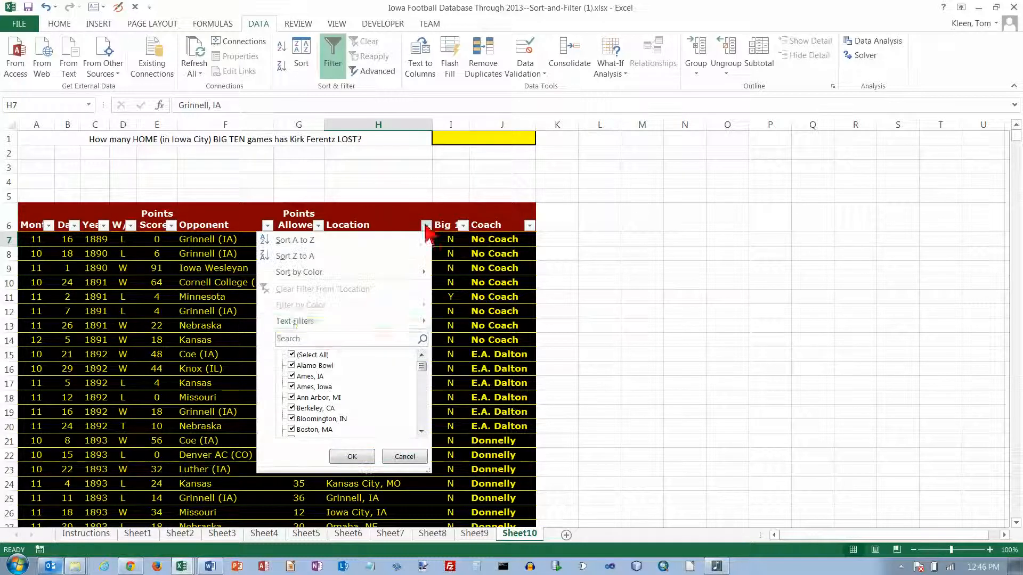
{"action": "left_click", "coordinate": [291, 355]}
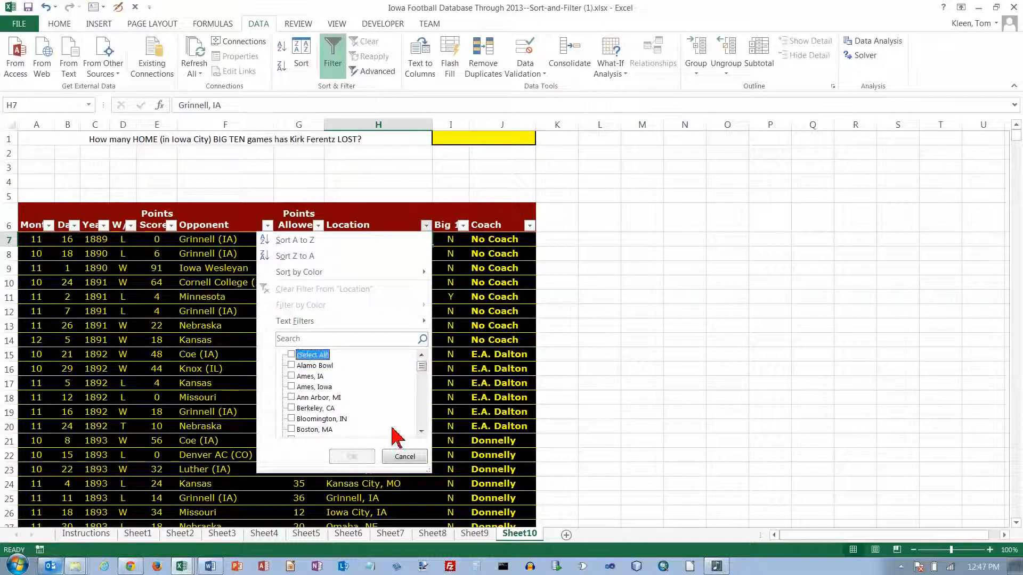
{"action": "scroll", "coordinate": [420, 426], "scroll_direction": "down", "scroll_amount": 5}
{"action": "scroll", "coordinate": [422, 420], "scroll_direction": "down", "scroll_amount": 8}
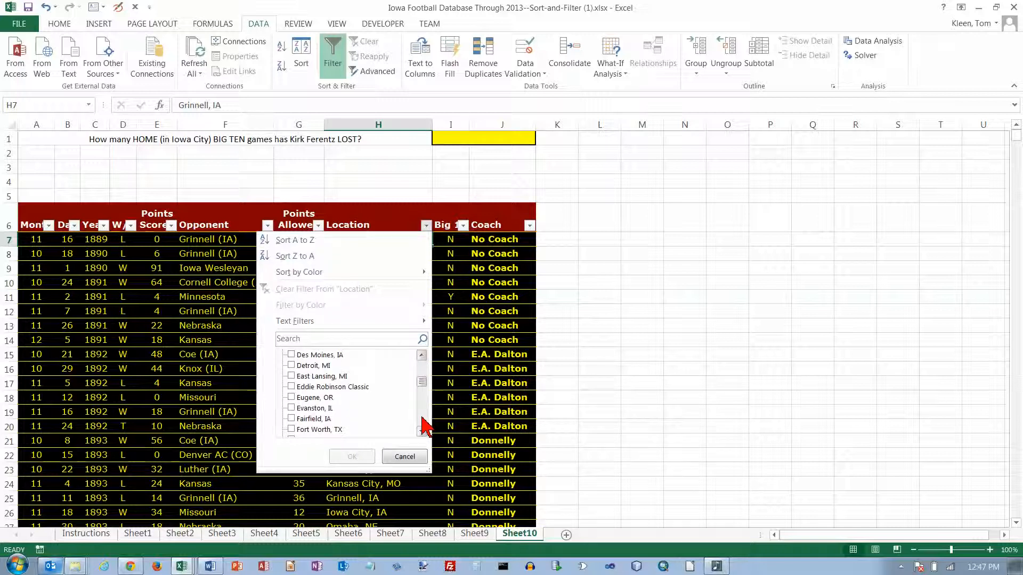
{"action": "left_click", "coordinate": [291, 376]}
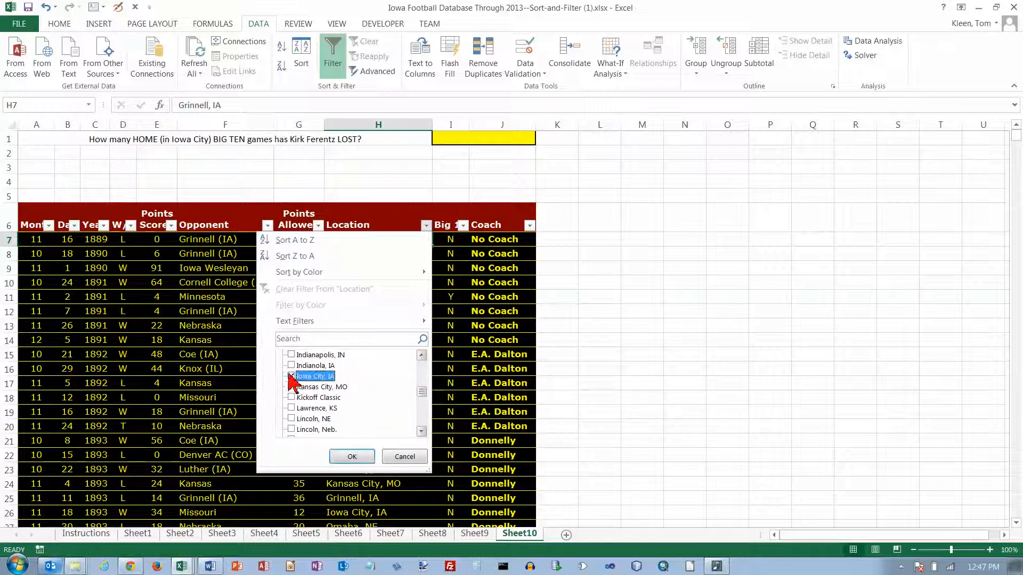
{"action": "left_click", "coordinate": [349, 456]}
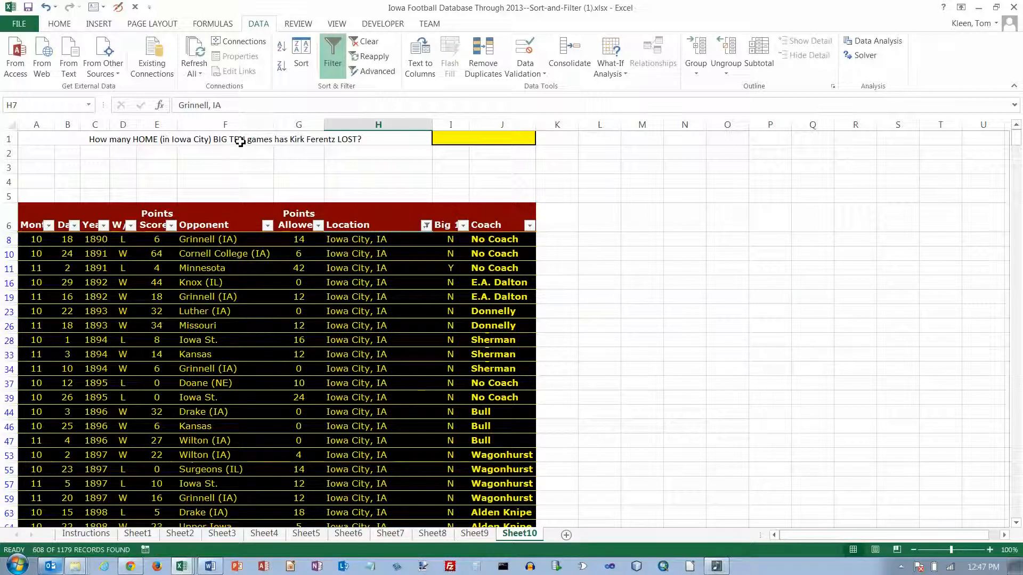
Step: Filter the Big 10 column to Y only
{"action": "left_click", "coordinate": [463, 225]}
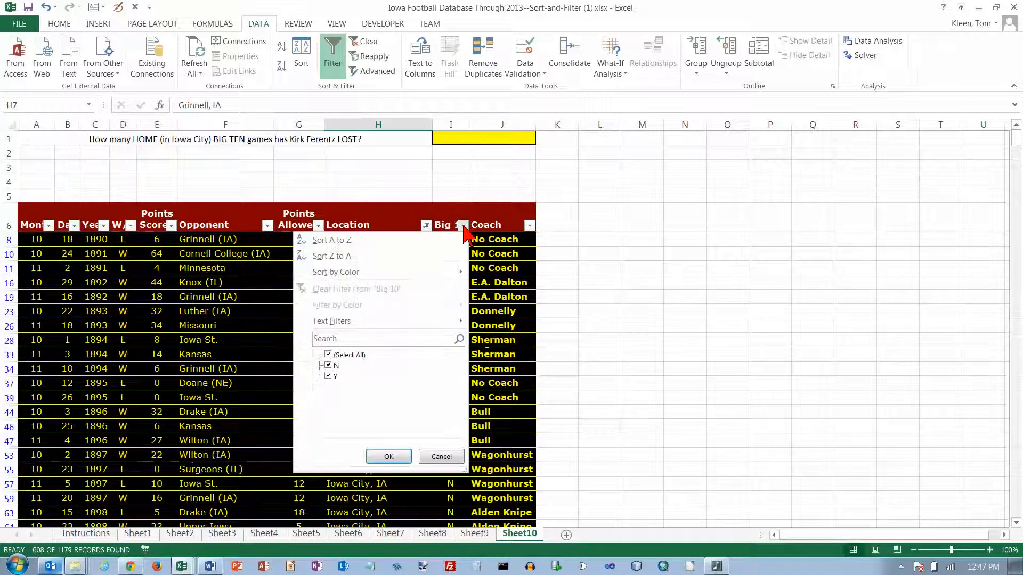
{"action": "left_click", "coordinate": [329, 355]}
{"action": "left_click", "coordinate": [329, 375]}
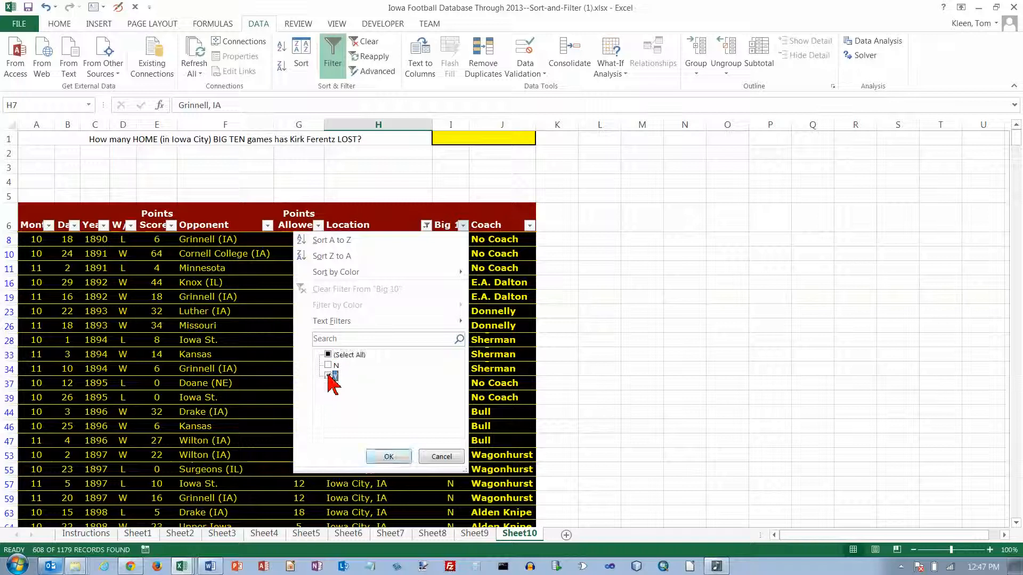
{"action": "left_click", "coordinate": [388, 456]}
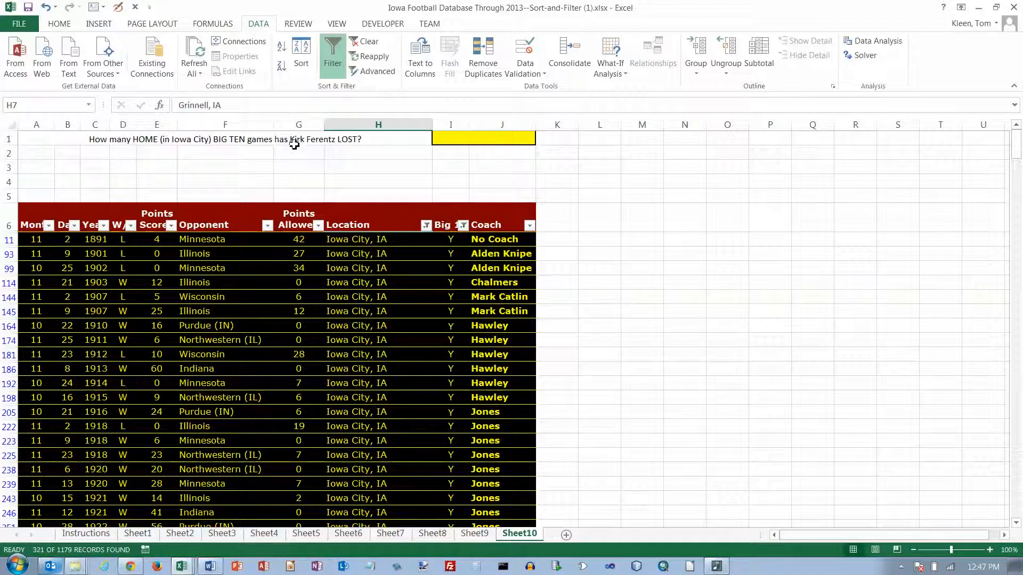
Step: Filter the Coach column to Kirk Ferentz only
{"action": "left_click", "coordinate": [529, 226]}
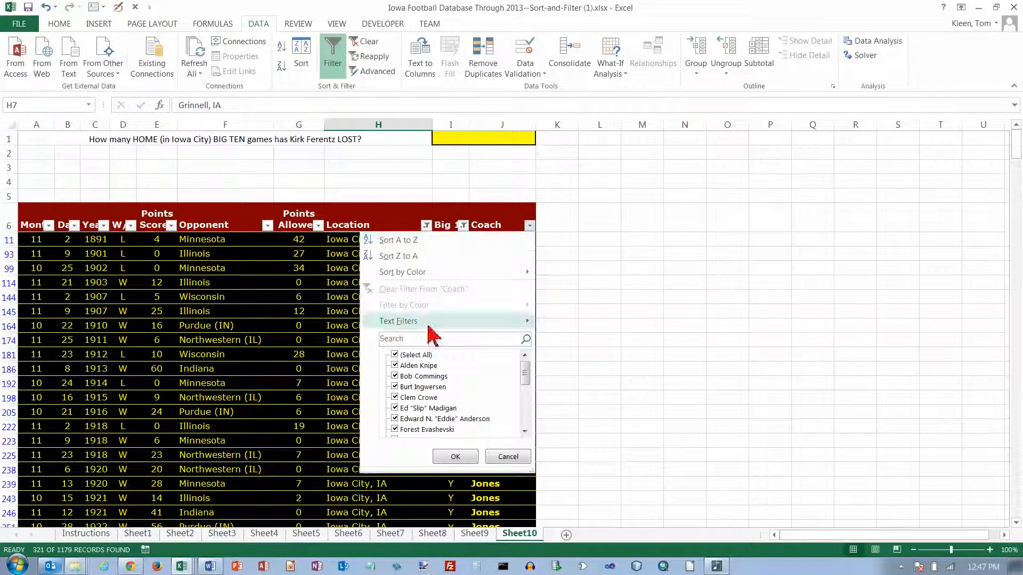
{"action": "left_click", "coordinate": [395, 354]}
{"action": "left_click", "coordinate": [523, 413]}
{"action": "left_click", "coordinate": [523, 413]}
{"action": "left_click", "coordinate": [404, 376]}
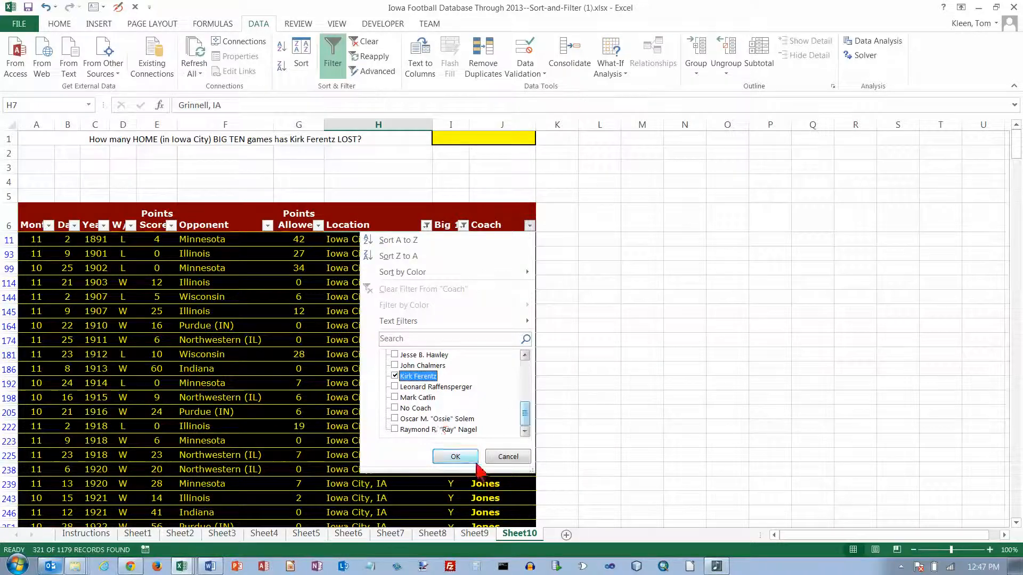
{"action": "left_click", "coordinate": [456, 457]}
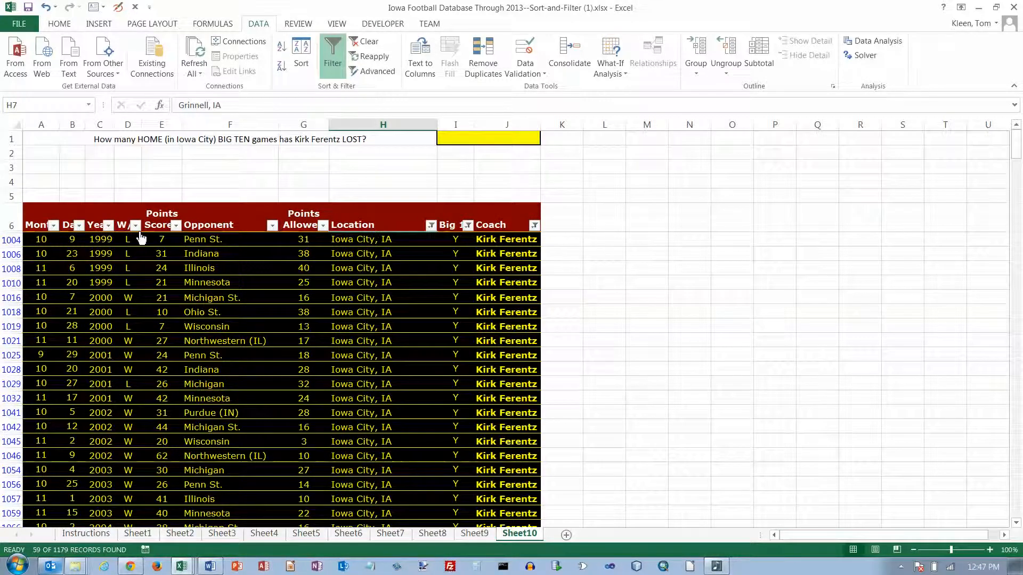
Step: Filter W/L to L only, leaving 21 of 1179 records, and select answer cell I1
{"action": "left_click", "coordinate": [135, 226]}
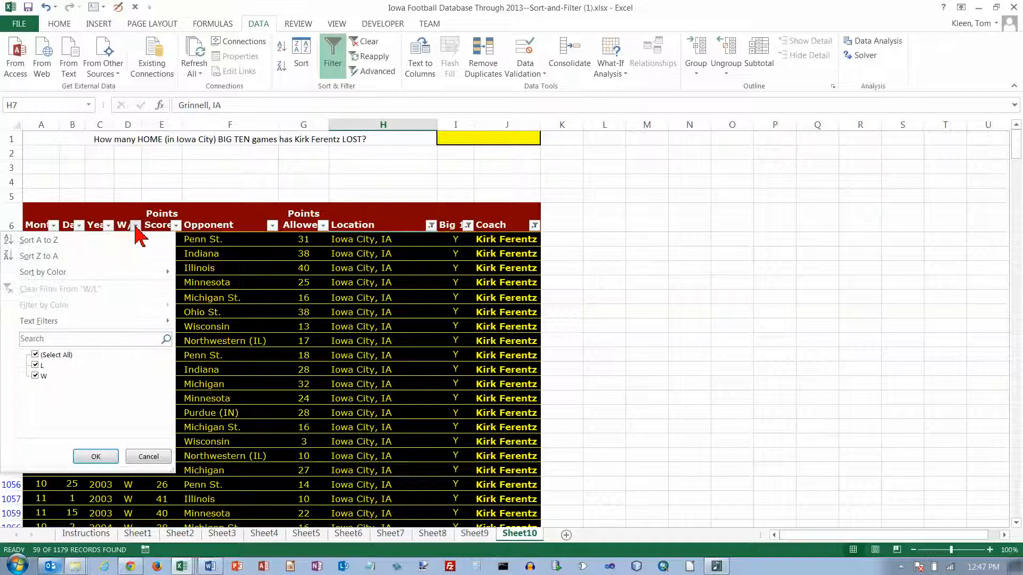
{"action": "left_click", "coordinate": [35, 354]}
{"action": "left_click", "coordinate": [35, 366]}
{"action": "left_click", "coordinate": [97, 457]}
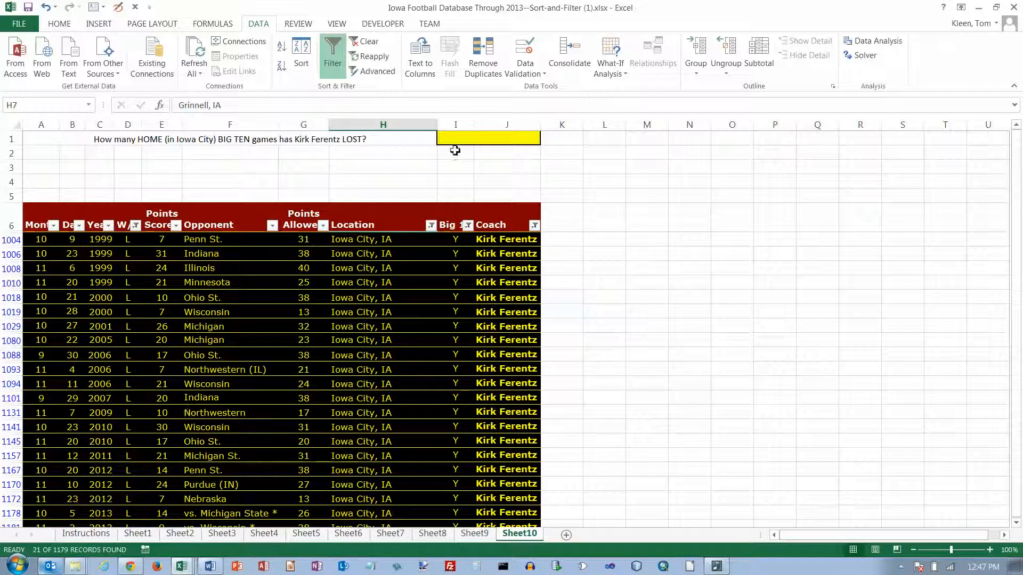
{"action": "left_click", "coordinate": [471, 142]}
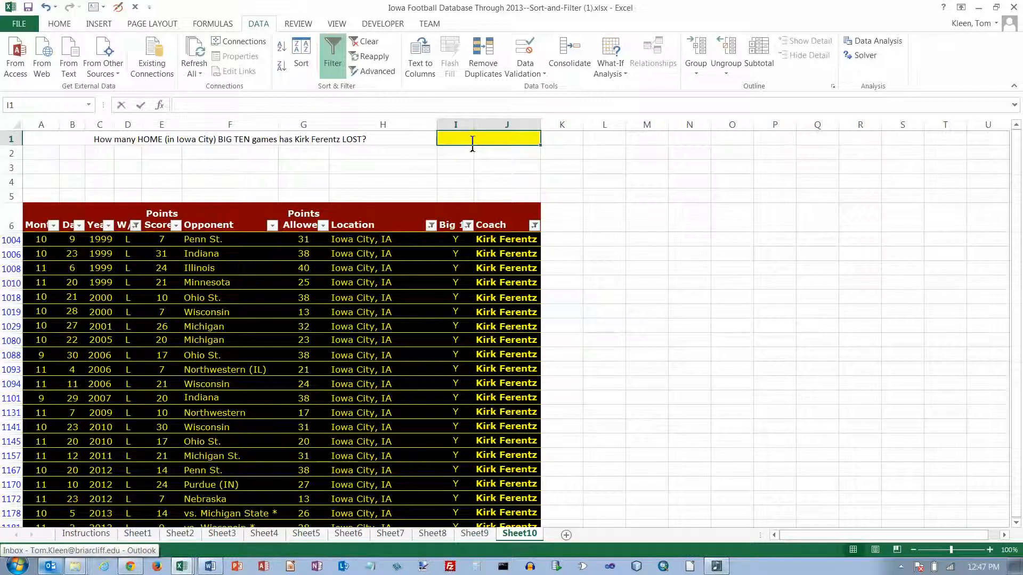
Step: Enter 21 in Sheet10's answer cell I1 and reselect it to verify
{"action": "type", "text": "2"}
{"action": "key", "text": "Return"}
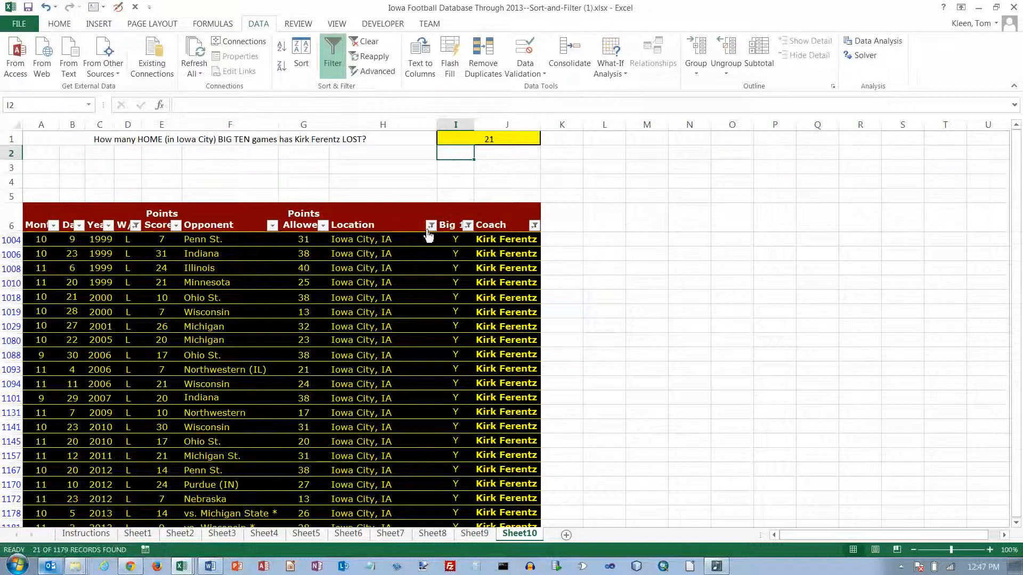
{"action": "left_click", "coordinate": [496, 153]}
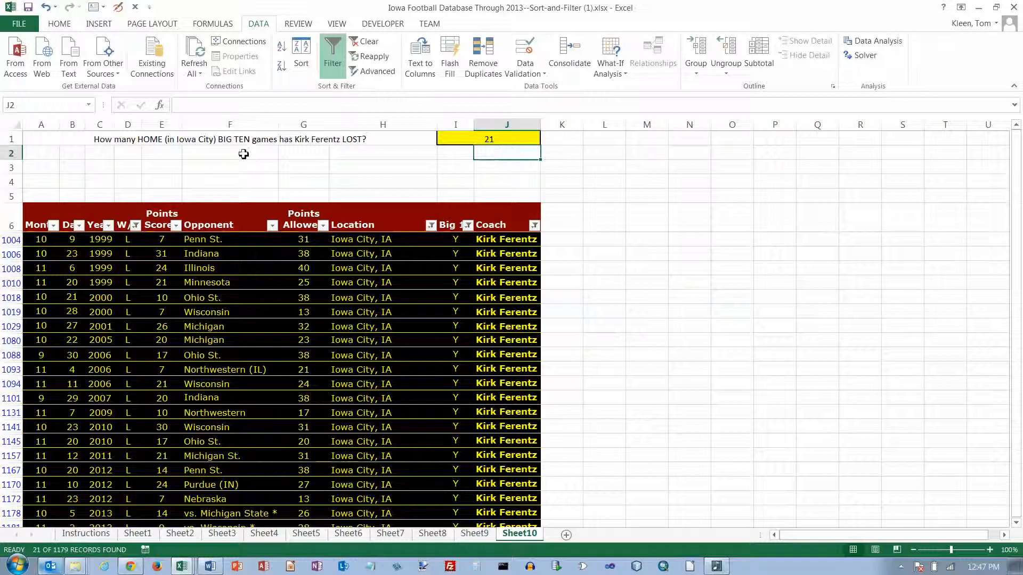
{"action": "left_click", "coordinate": [464, 141]}
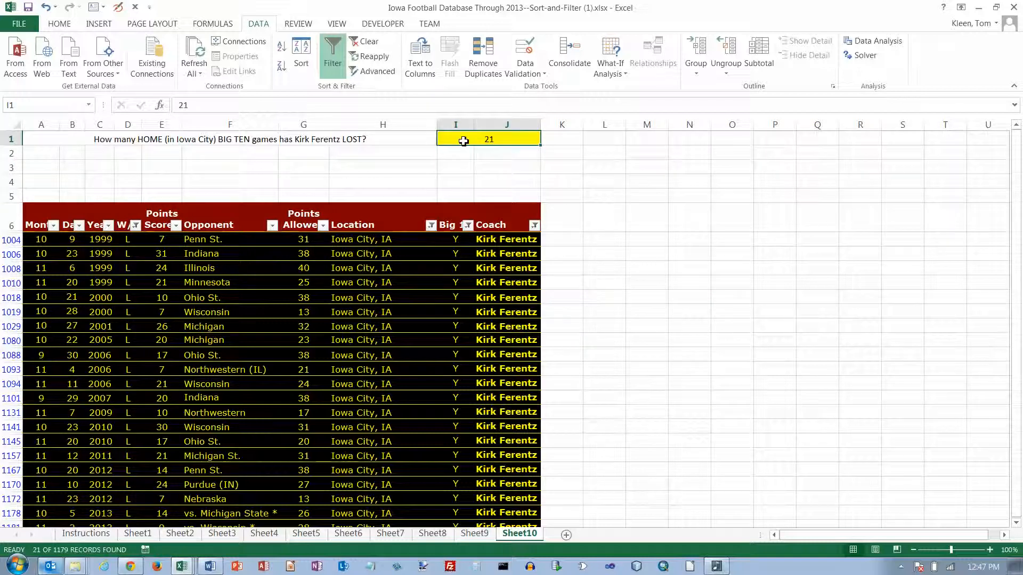